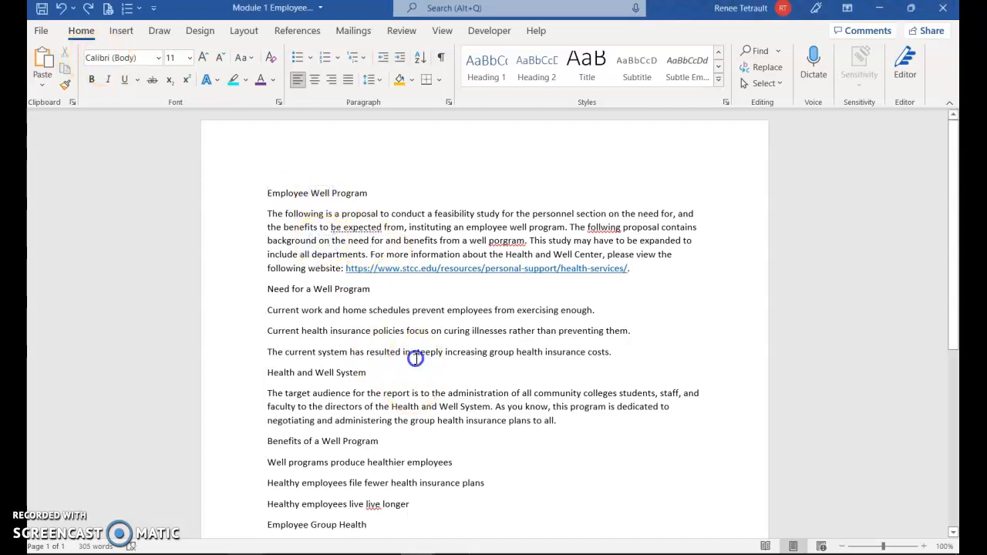
Preview the whole document at One Page zoom and return the view to 100%.
left_click(340, 375)
left_click(411, 422)
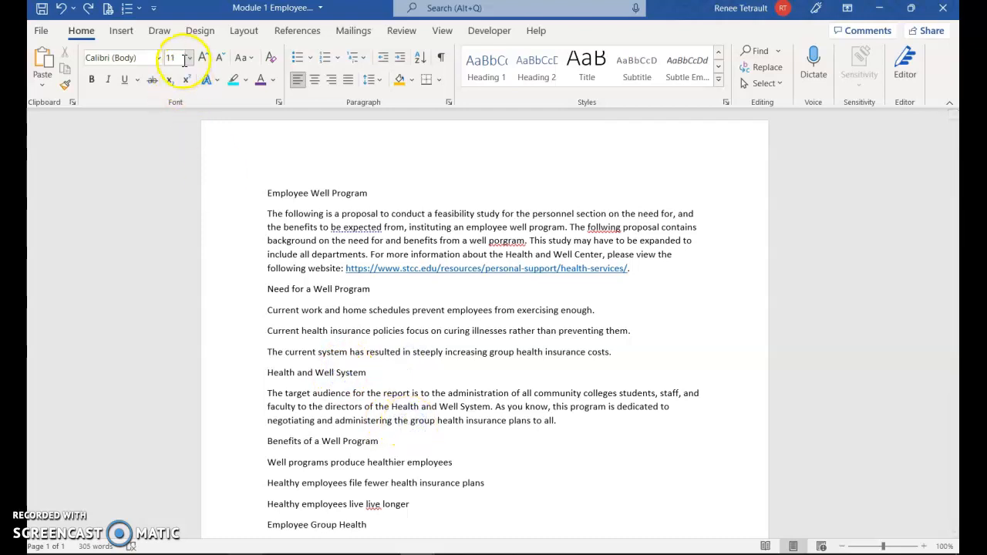
left_click(442, 31)
left_click(500, 50)
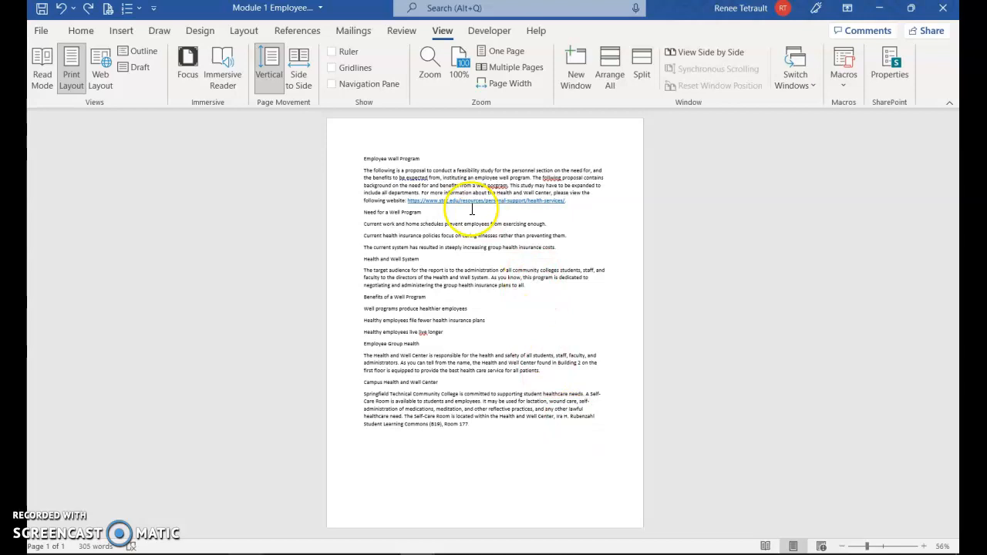
left_click(82, 32)
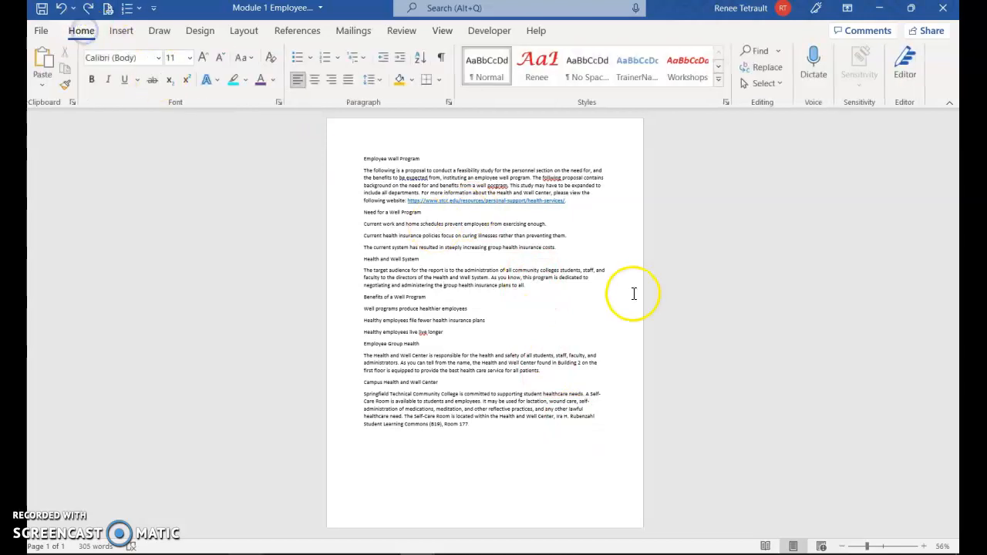
left_click(443, 32)
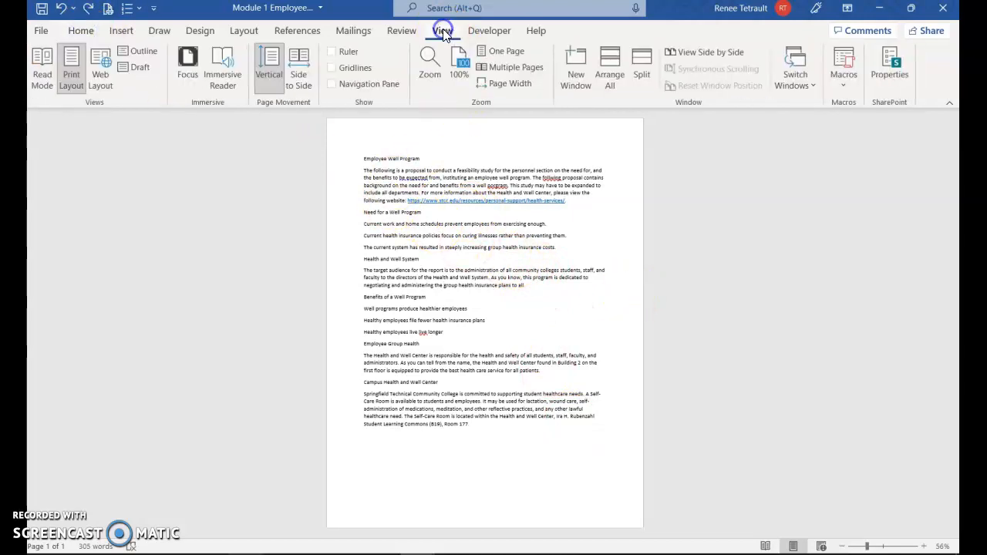
left_click(461, 74)
scroll(345, 242, "up", 3)
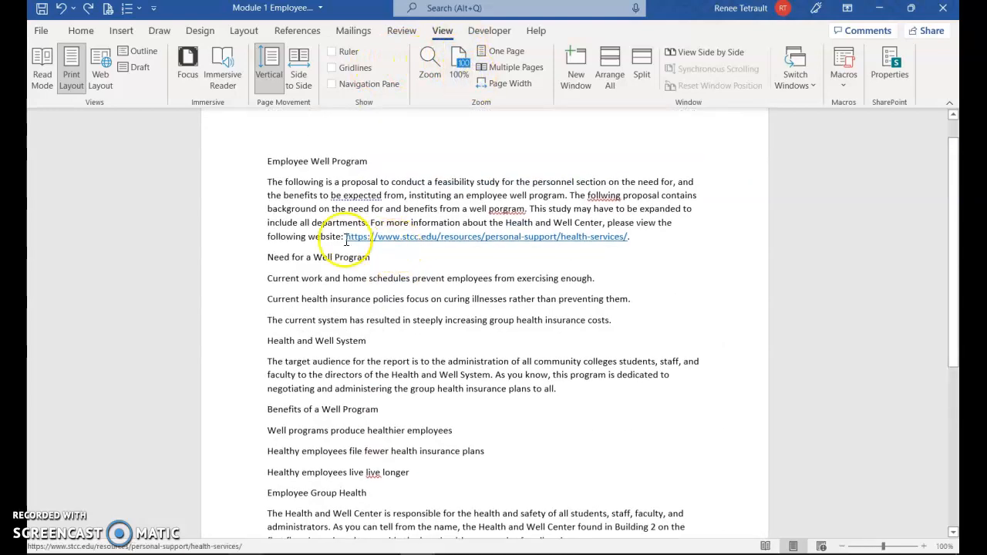
Apply the Title style to "Employee Well Program" and the Heading 1 style to "Need for a Well Program".
left_click(80, 31)
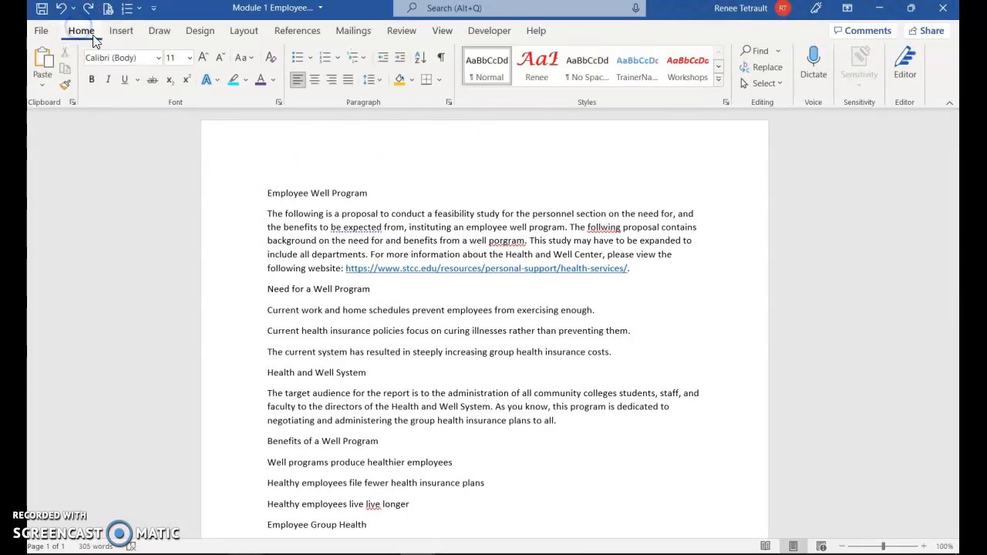
left_click(319, 193)
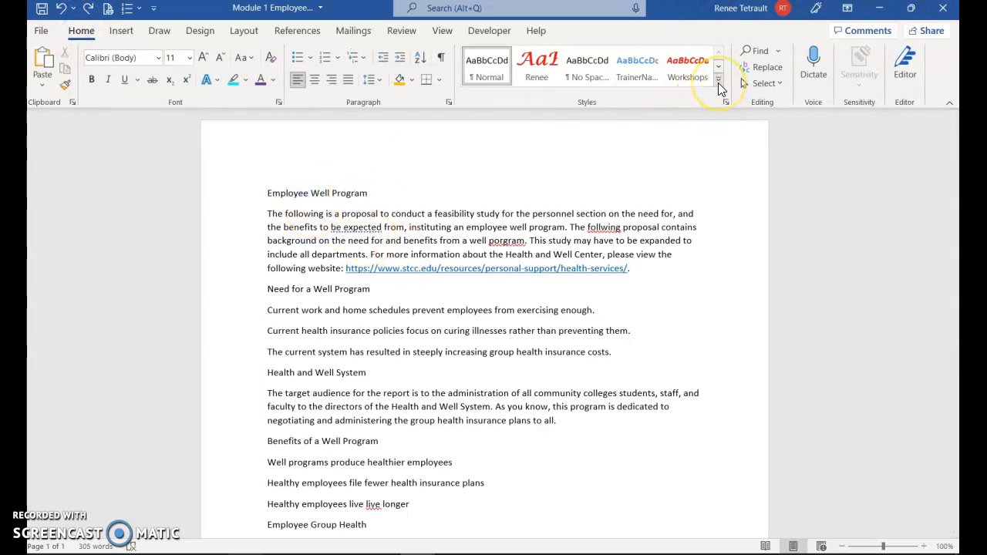
left_click(718, 83)
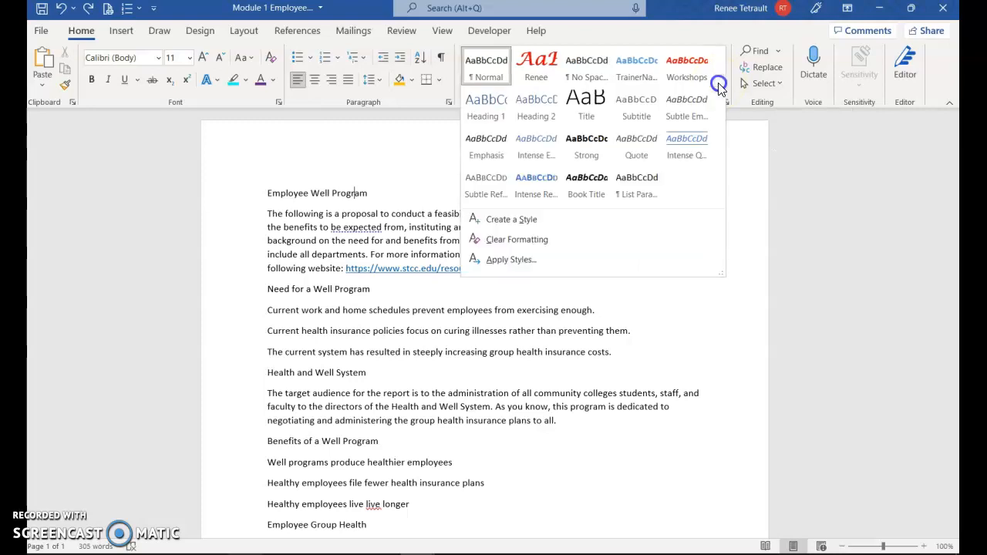
left_click(574, 98)
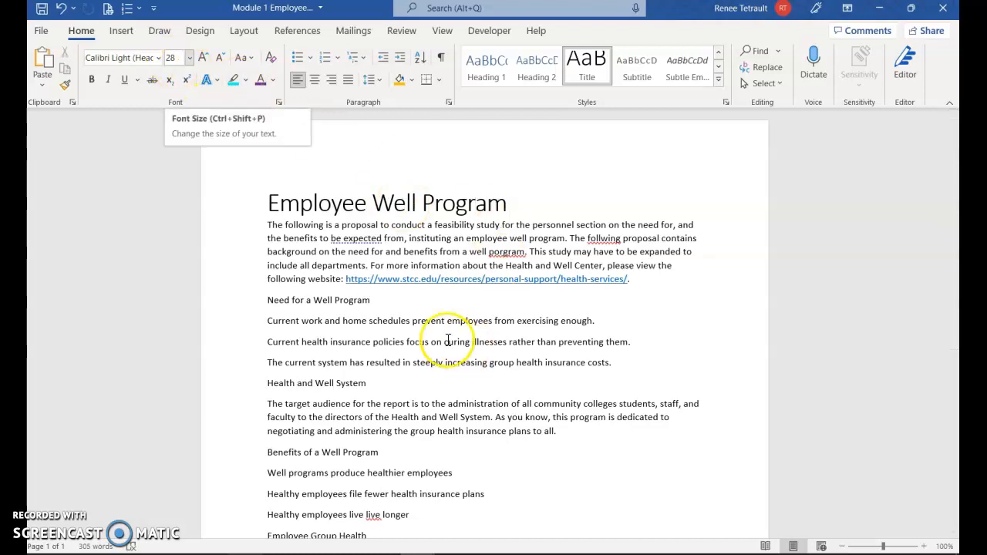
left_click(347, 299)
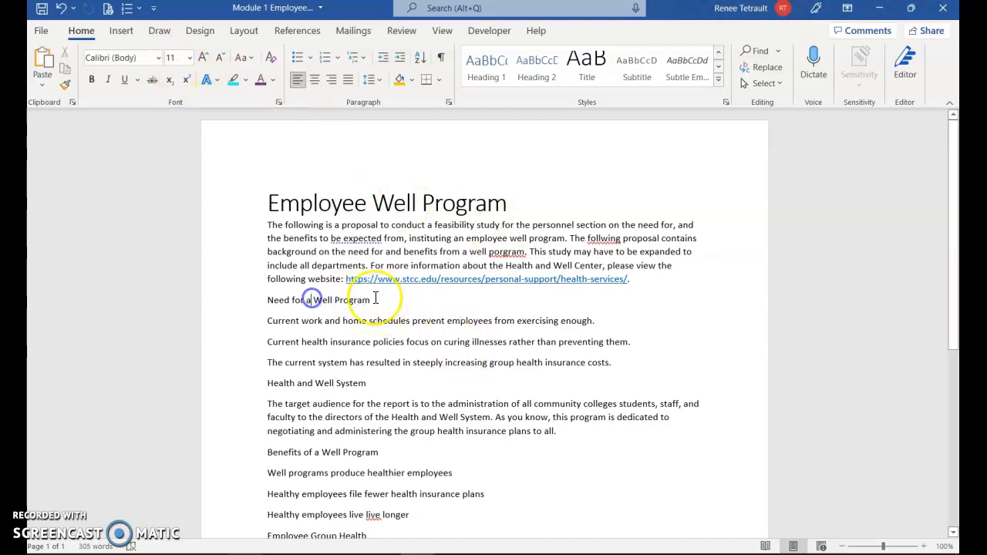
left_click(486, 67)
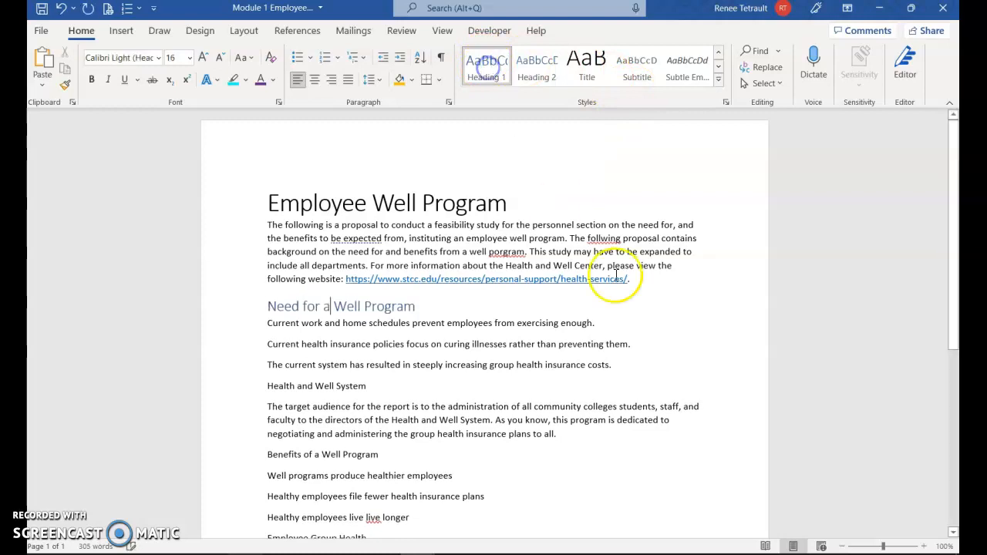
Apply Heading 1 to "Health and Well System", "Benefits of a Well Program", "Employee Group Health" and "Campus Health and Well Center".
scroll(568, 326, "down", 5)
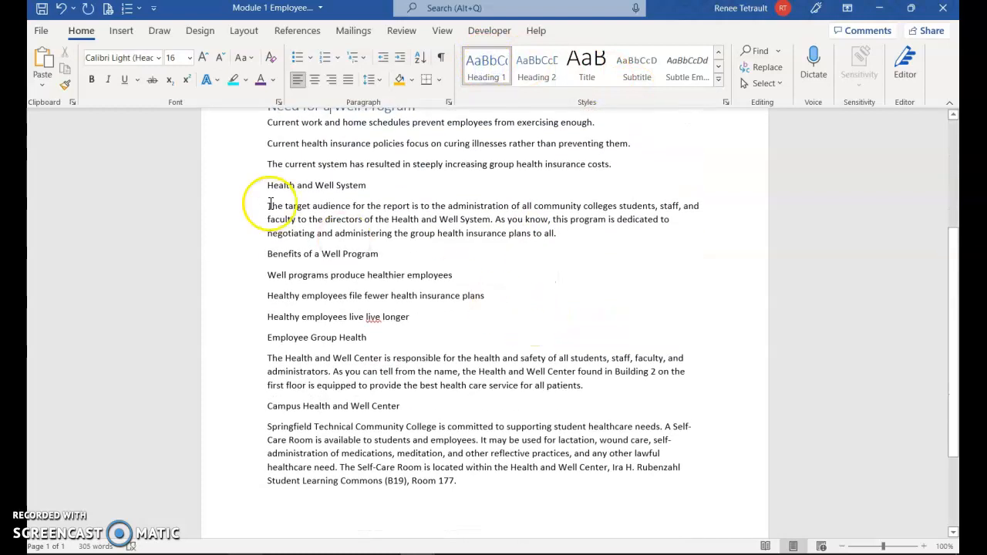
left_click(360, 186)
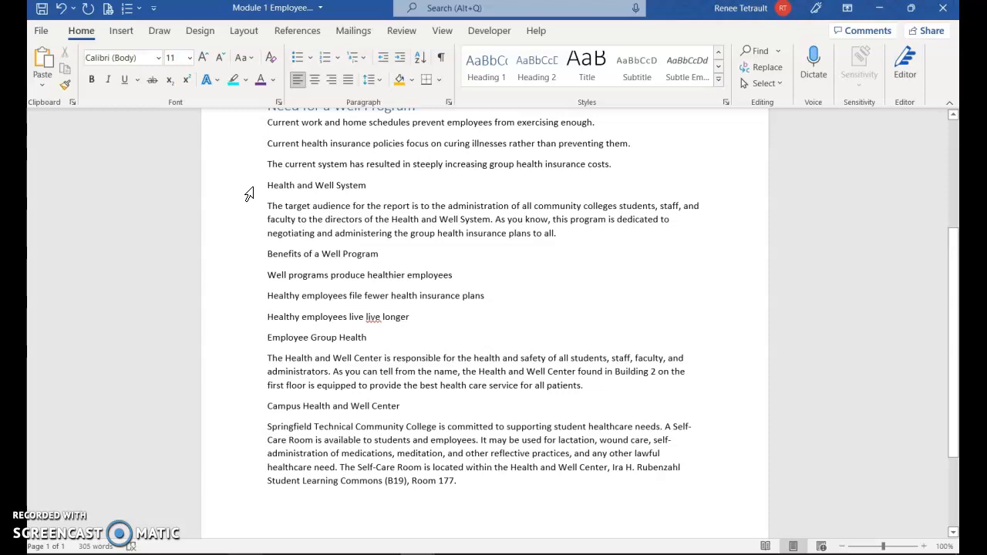
left_click(249, 189)
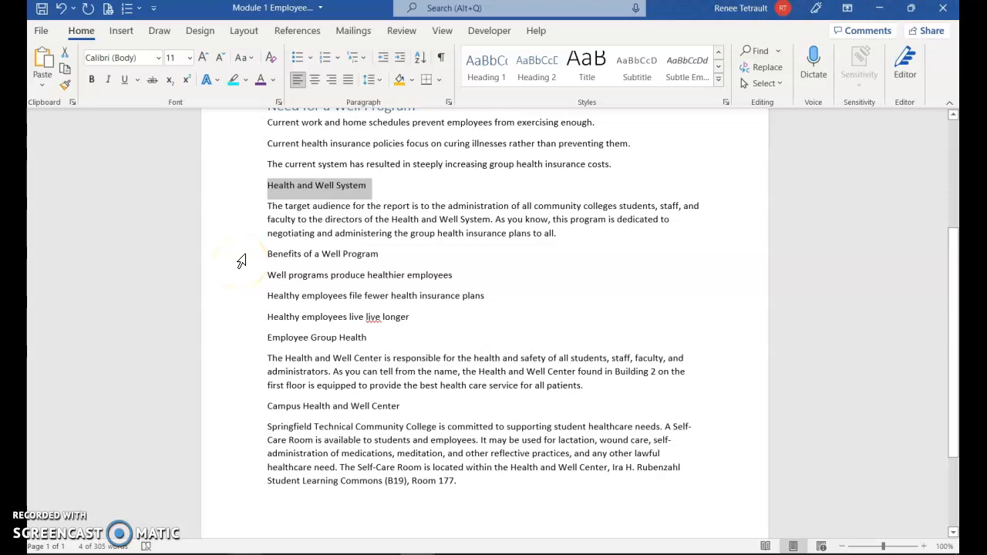
left_click(241, 258, "ctrl")
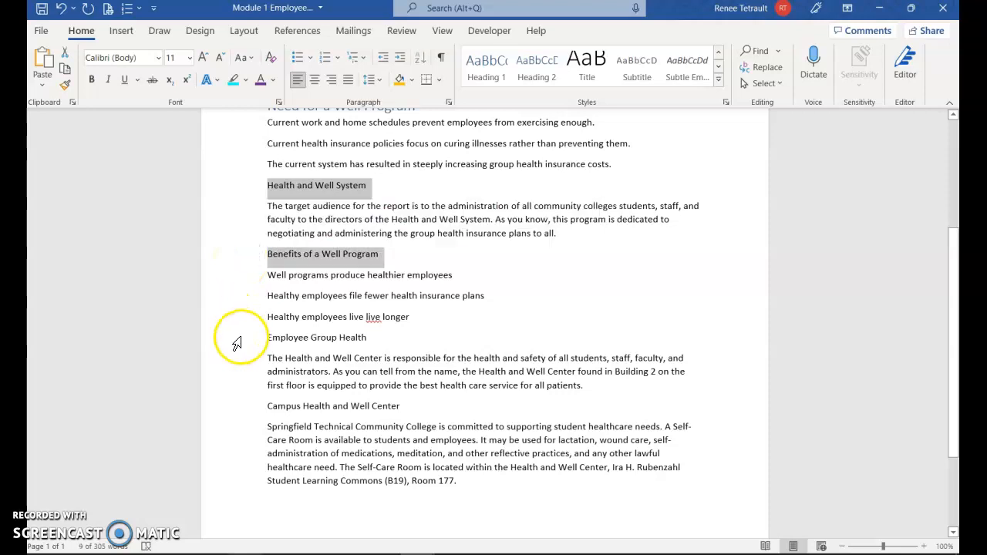
left_click(239, 340, "ctrl")
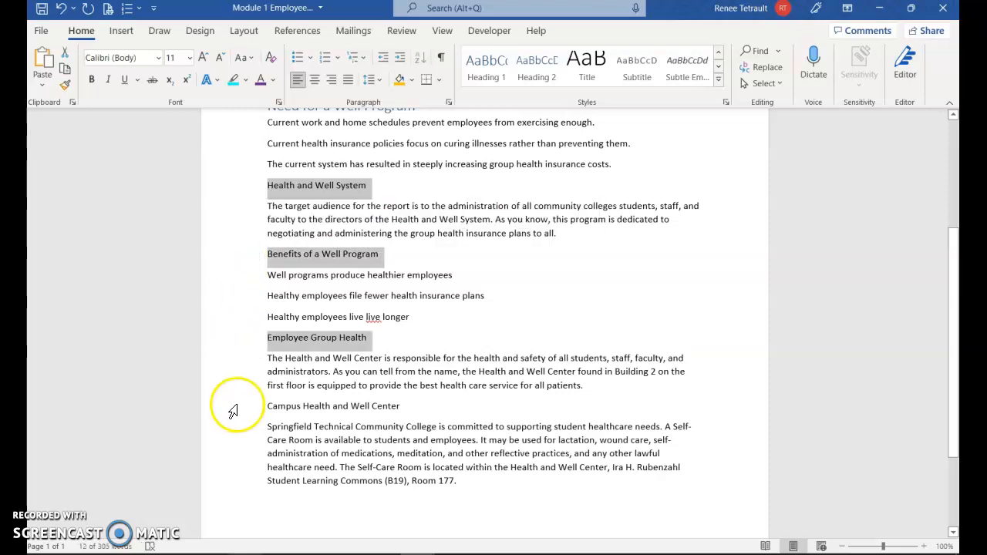
left_click(233, 411, "ctrl")
scroll(489, 408, "up", 1)
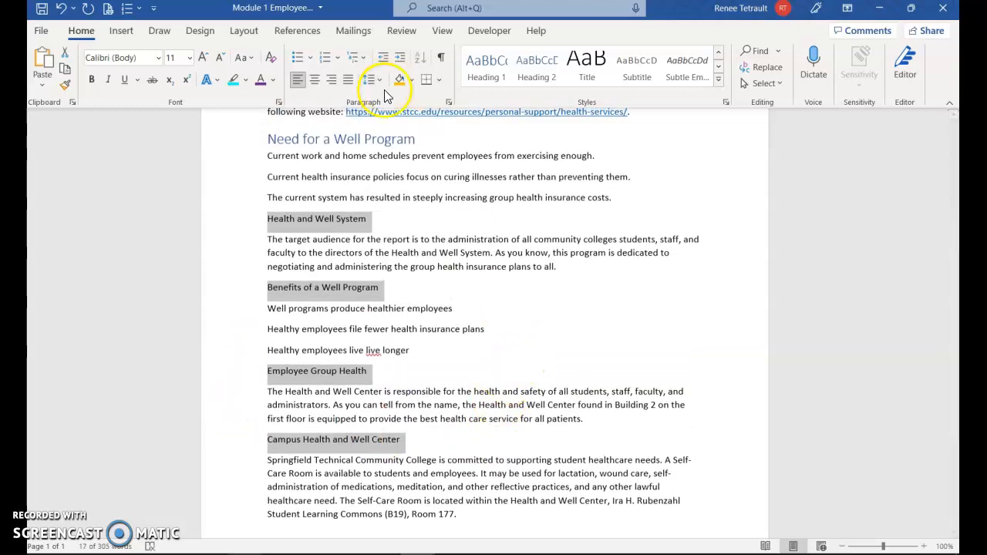
left_click(487, 67)
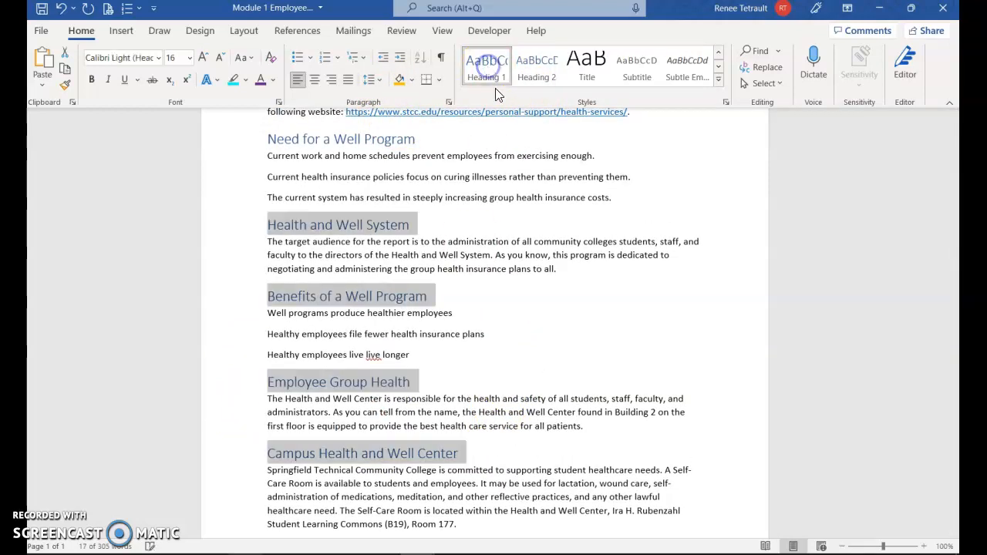
left_click(615, 292)
Remove the hyperlink from the health services web address in the introductory paragraph.
scroll(610, 295, "up", 4)
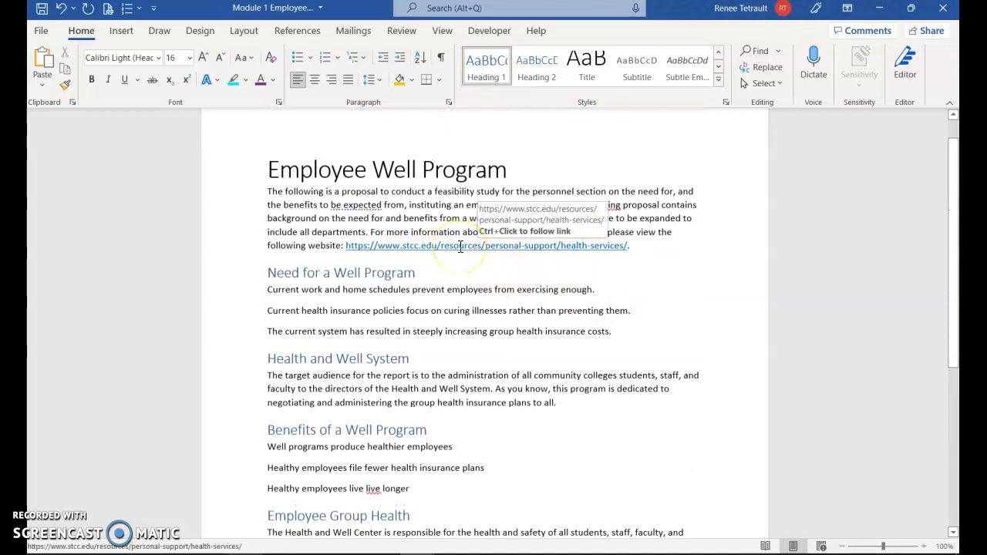
left_click(461, 246)
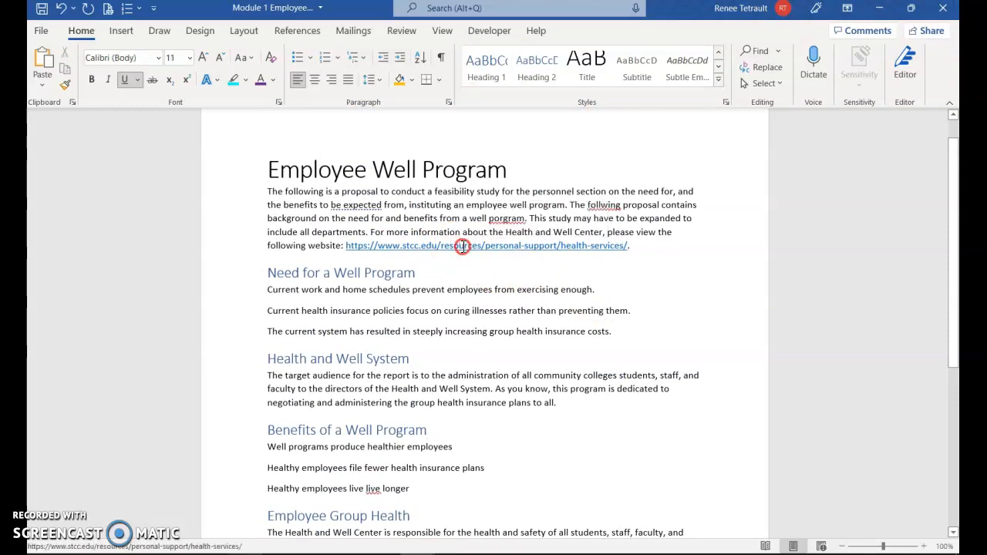
left_click(465, 249)
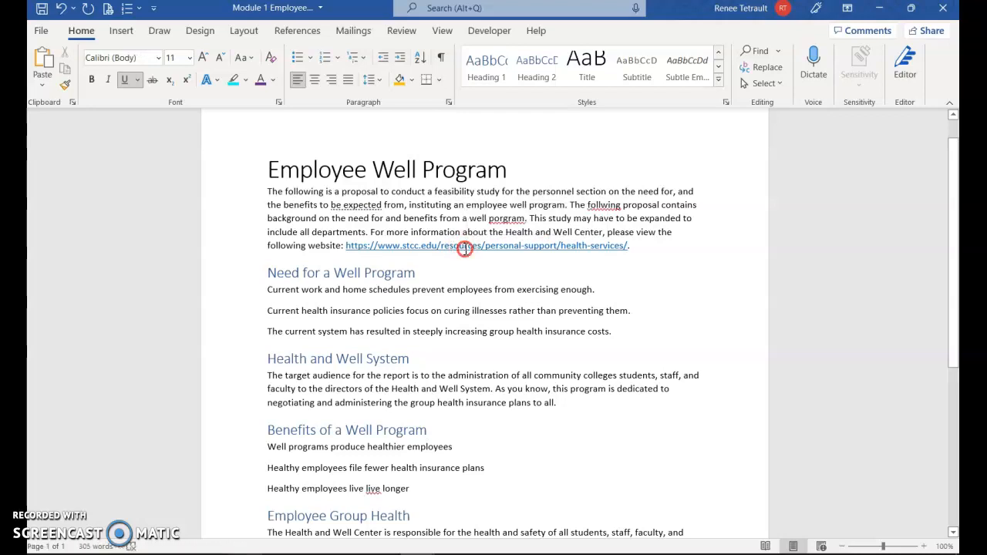
right_click(466, 249)
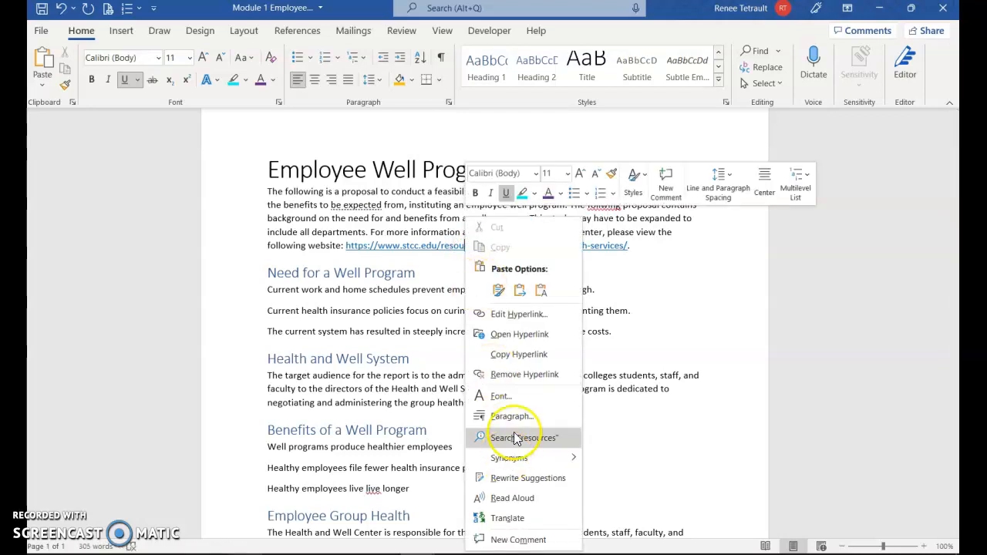
left_click(529, 378)
Bullet the three lines under "Need for a Well Program" with a red heart picture bullet from a Bing image search for "health".
left_click_drag(253, 293, 253, 335)
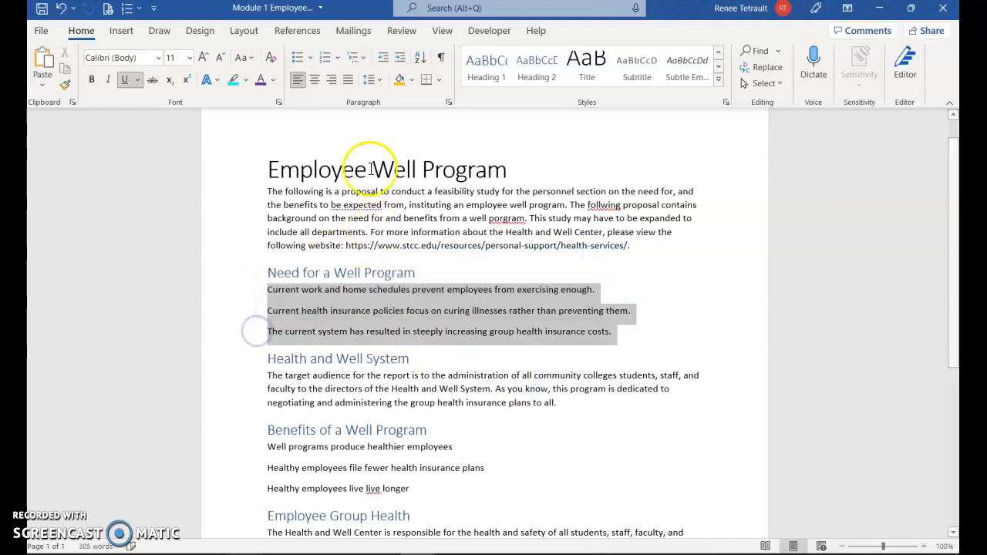
left_click(294, 57)
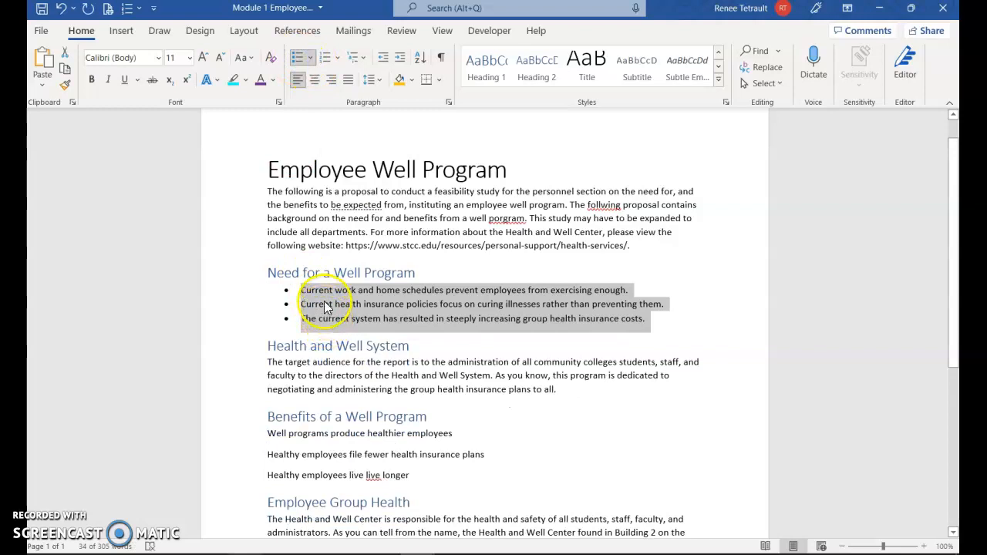
left_click(311, 61)
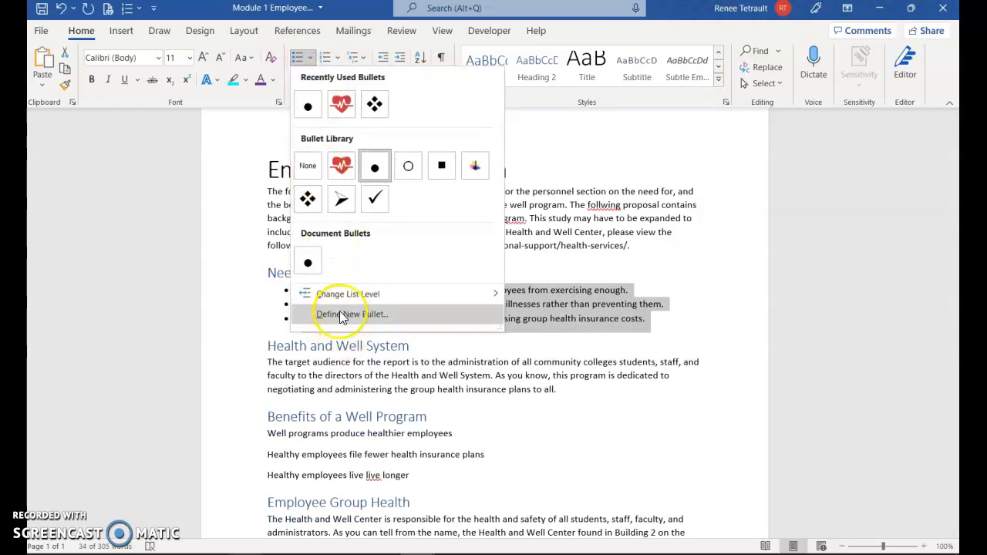
left_click(340, 316)
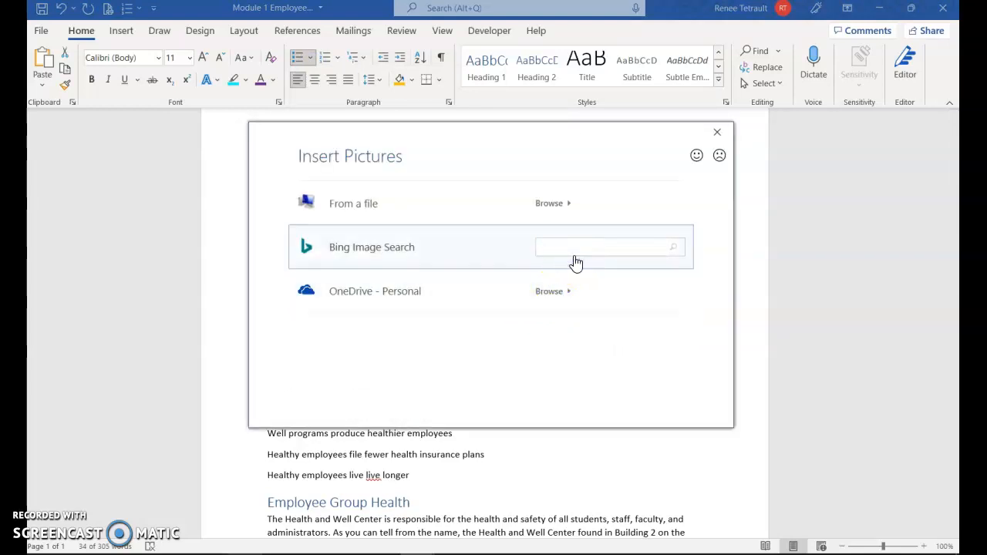
left_click(576, 257)
type("health")
key("Return")
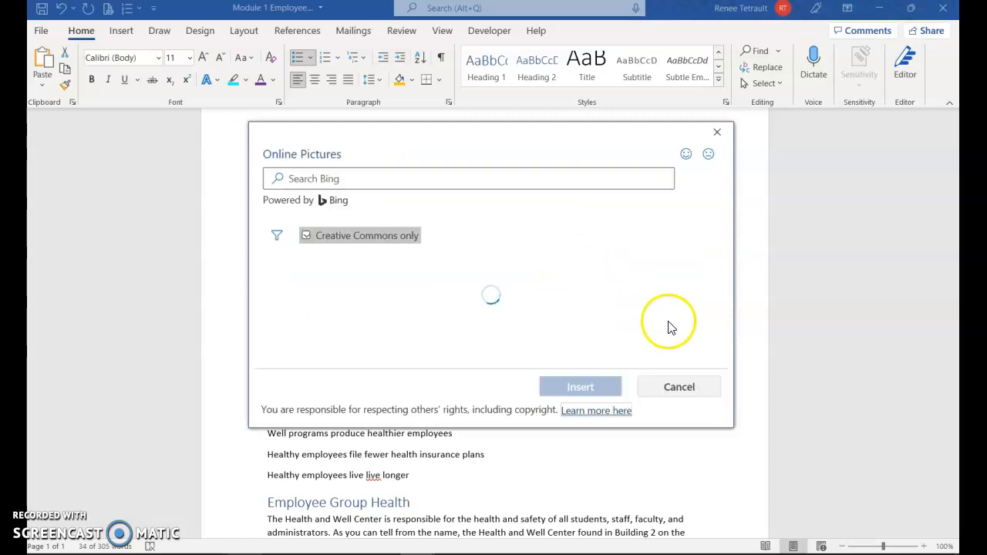
scroll(714, 331, "down", 1)
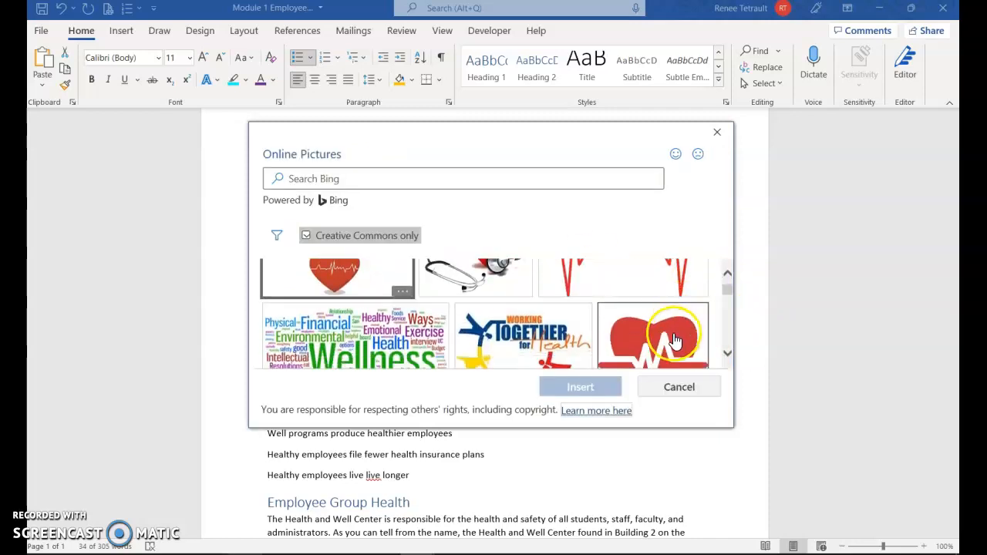
left_click(671, 334)
left_click(590, 387)
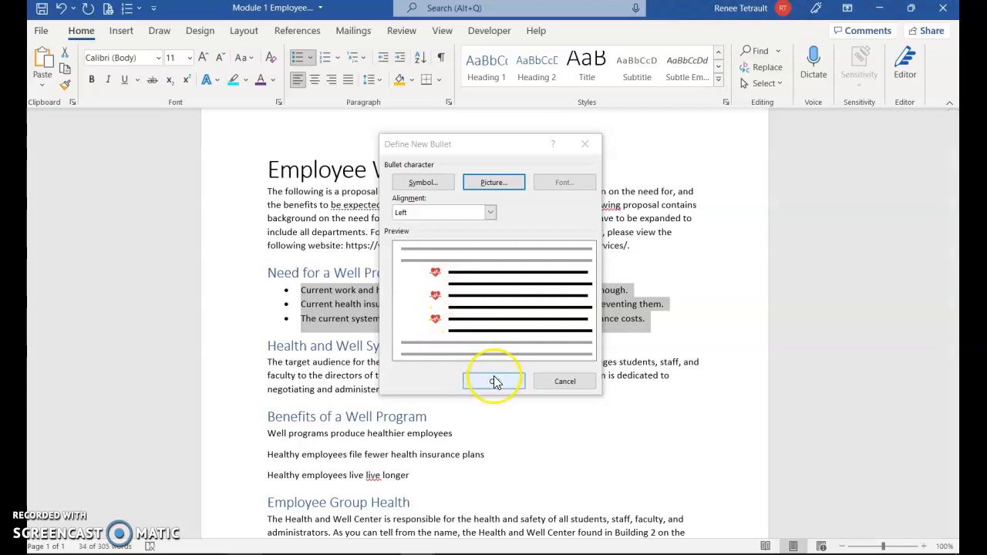
left_click(494, 383)
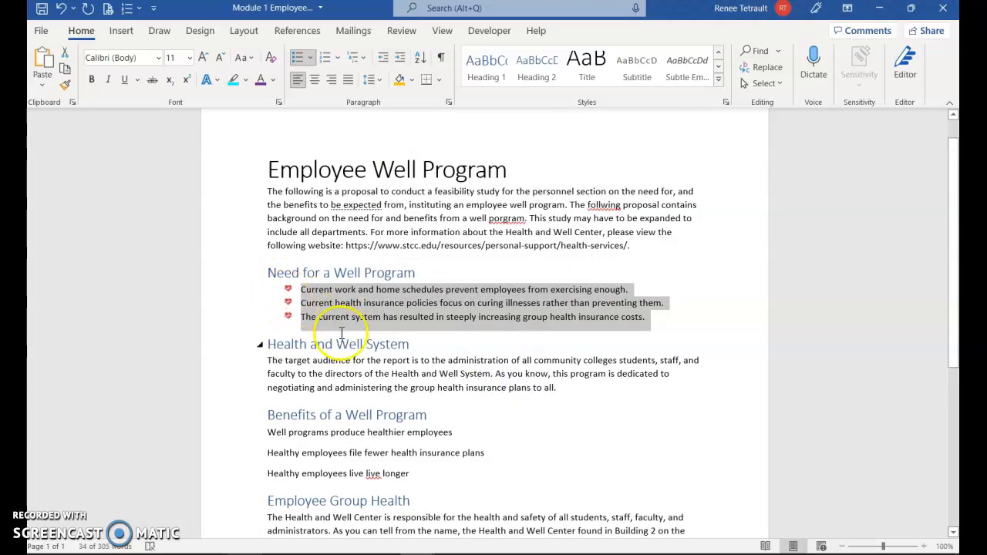
Turn the three lines under "Benefits of a Well Program" into a numbered list.
left_click_drag(255, 436, 247, 472)
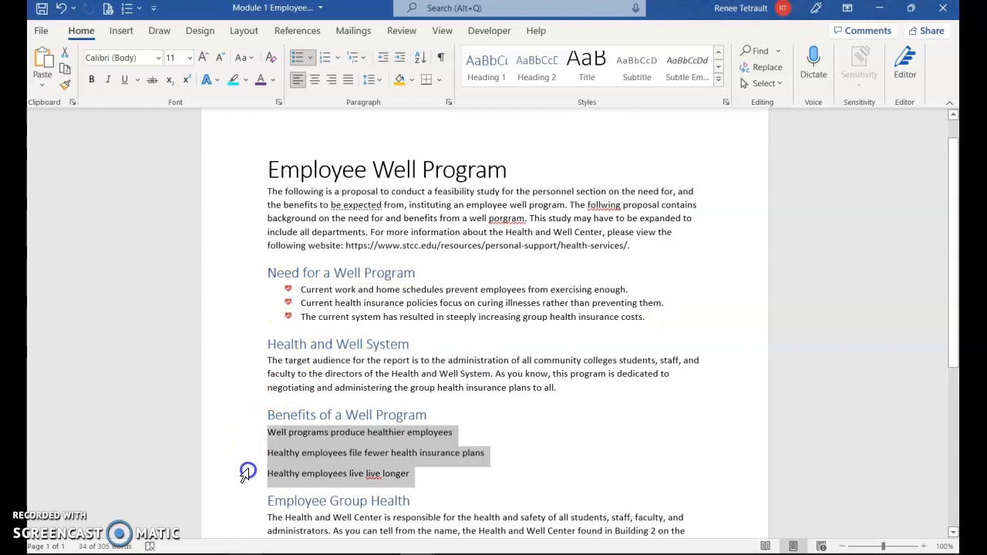
left_click(327, 62)
scroll(594, 366, "down", 3)
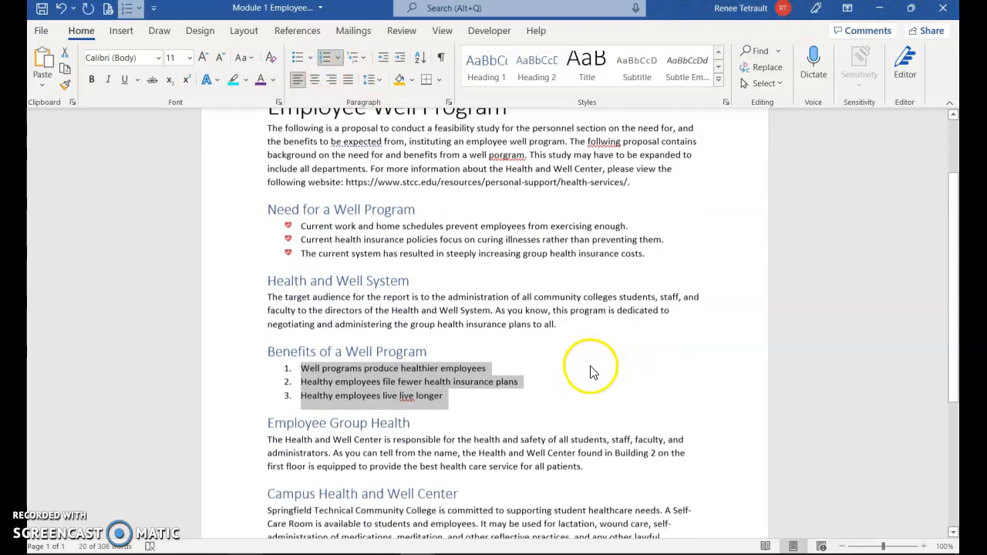
scroll(606, 375, "up", 4)
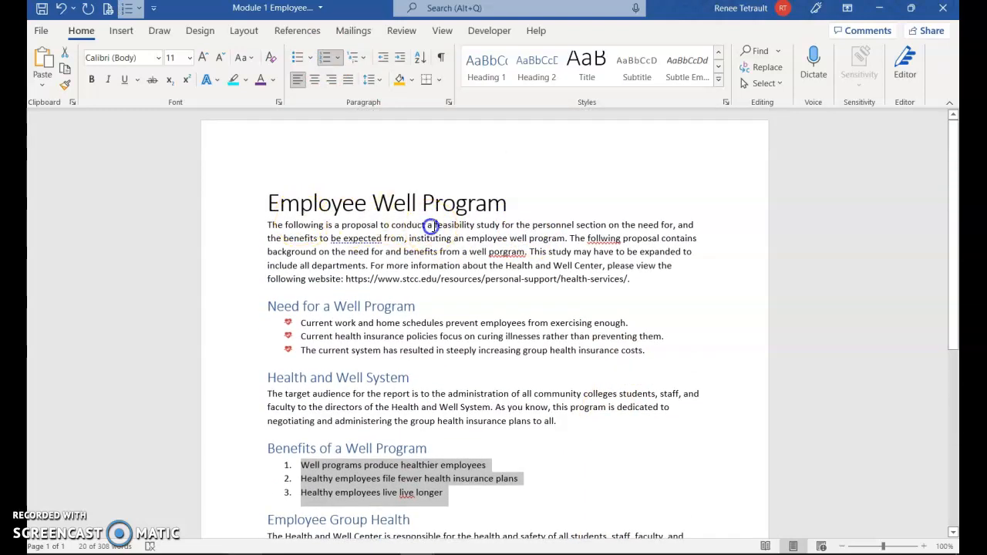
left_click(608, 246)
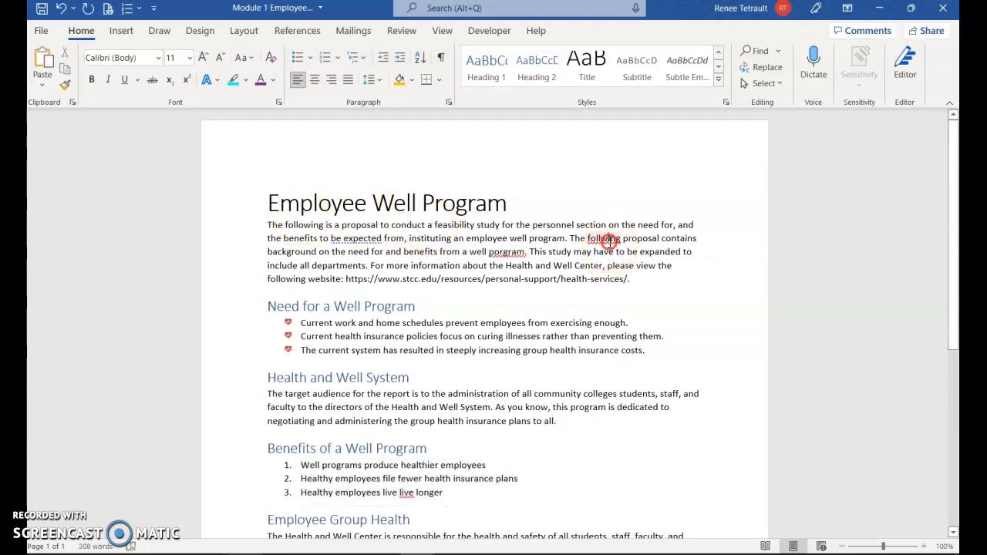
right_click(608, 238)
key("Escape")
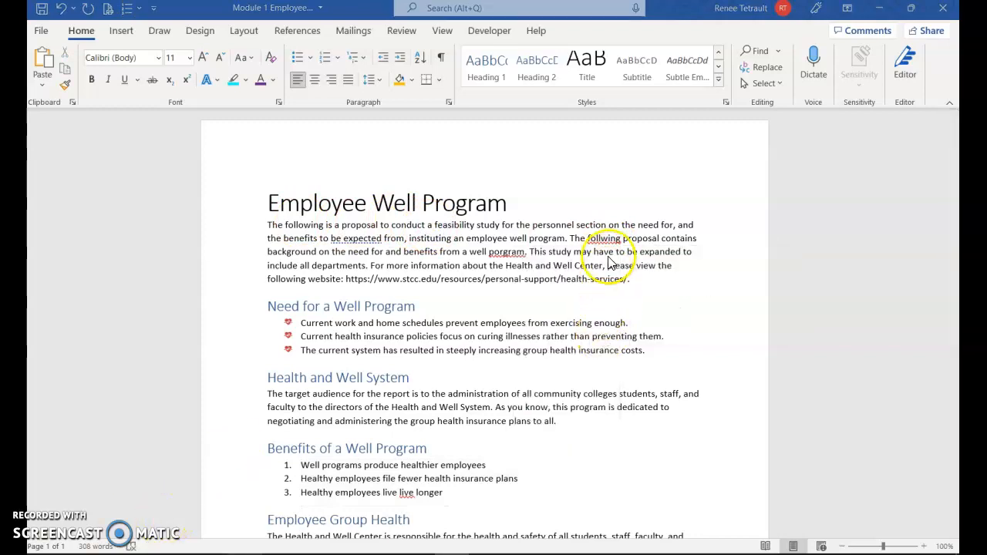
left_click(609, 241)
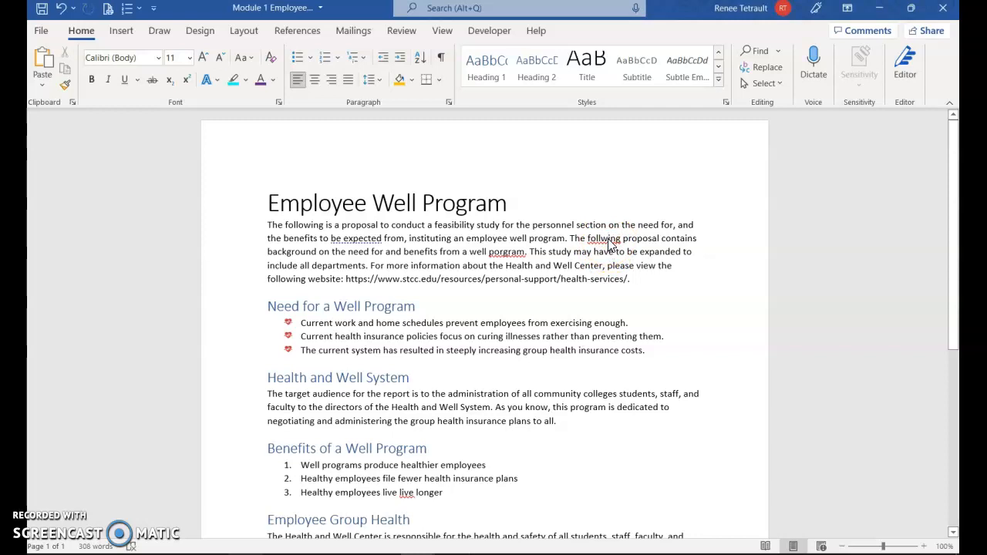
right_click(608, 239)
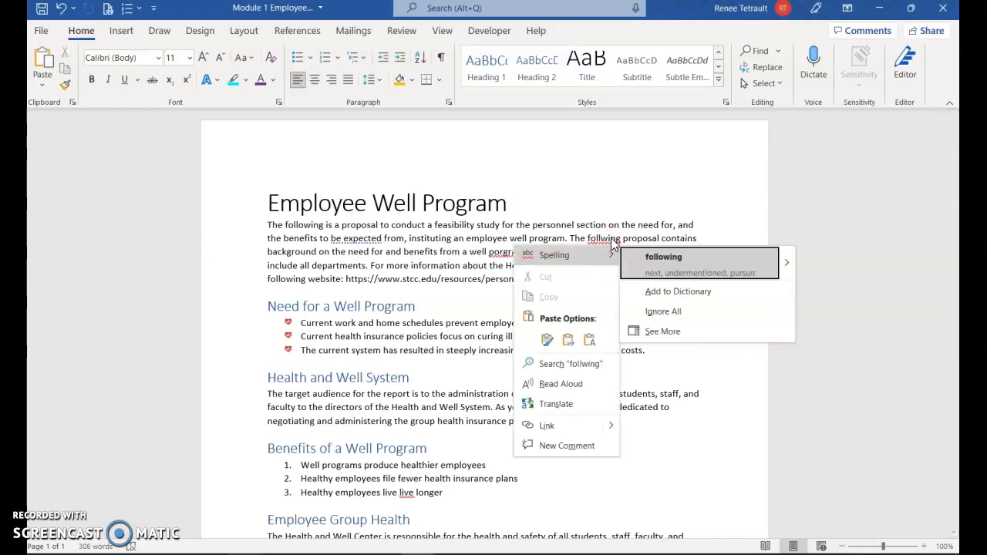
left_click(569, 222)
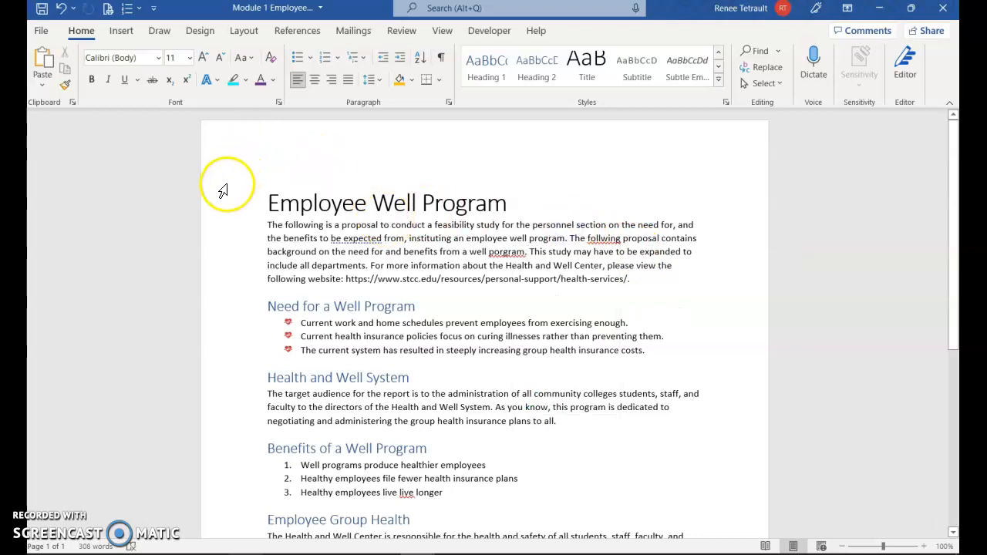
Run the Editor's spelling check, correcting "follwing" to "following" and "porgram" to "program" and deleting the repeated word "live".
left_click(402, 31)
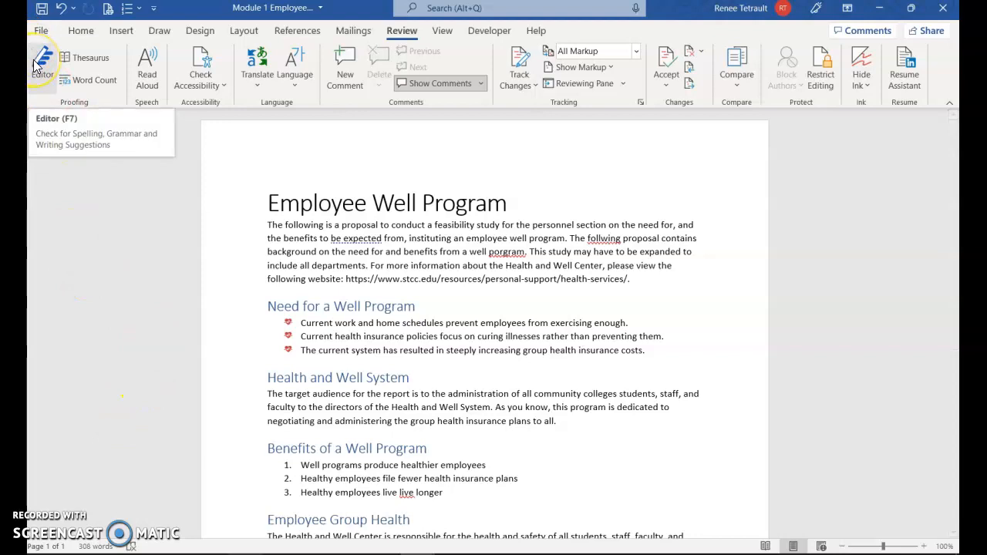
left_click(133, 546)
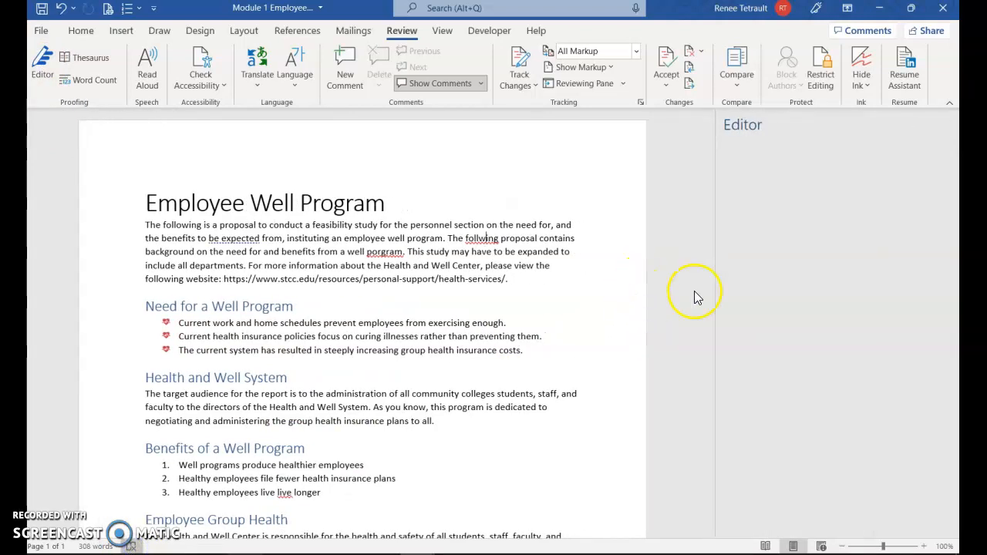
scroll(856, 193, "up", 5)
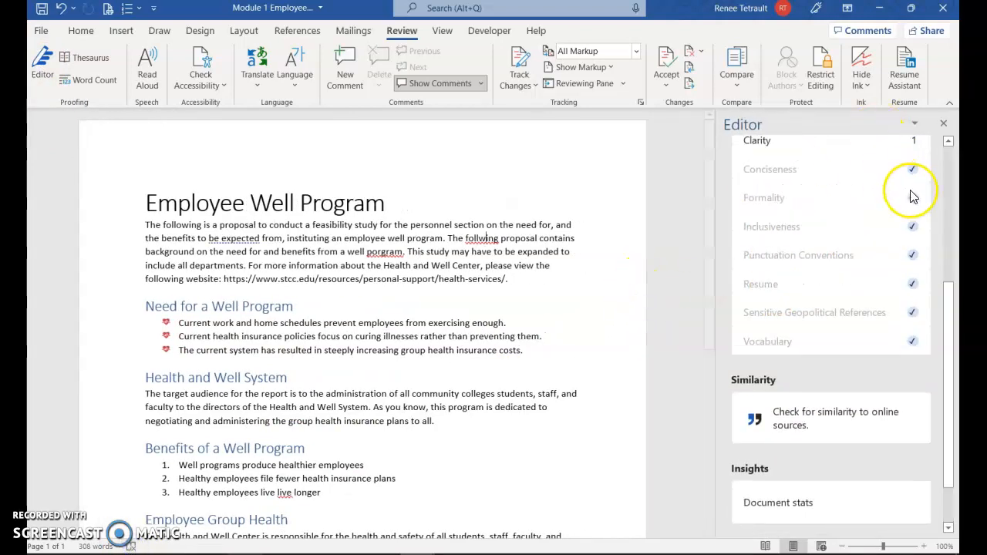
scroll(887, 201, "up", 3)
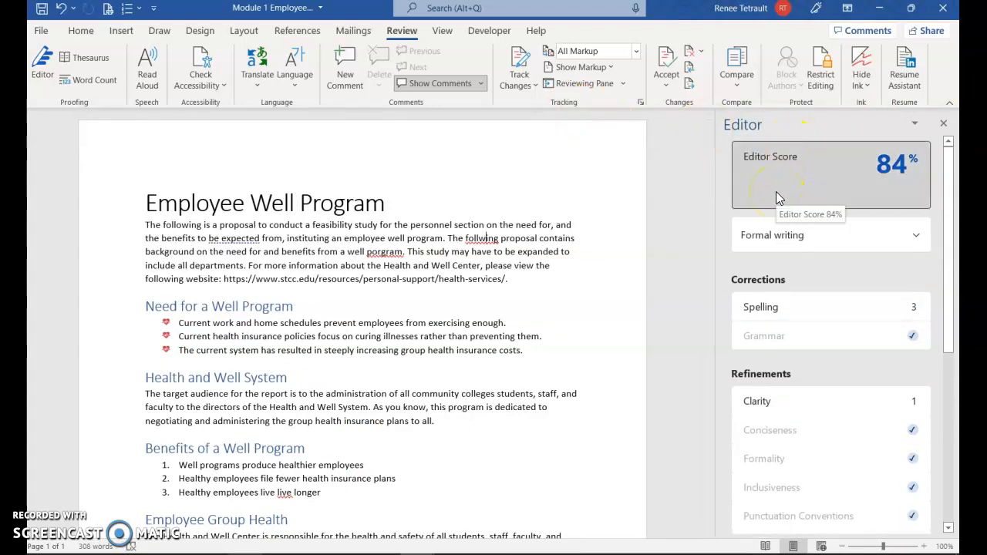
left_click(780, 311)
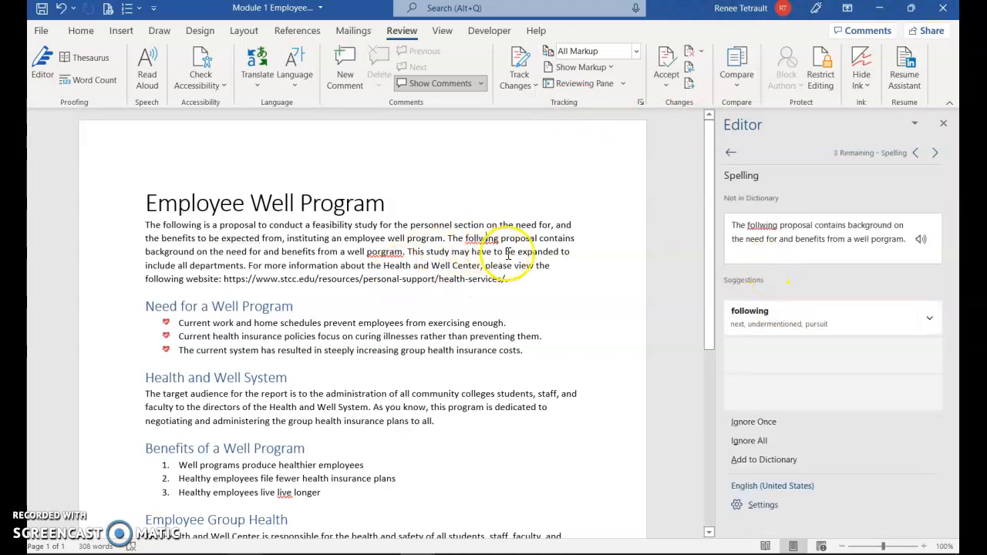
left_click(779, 320)
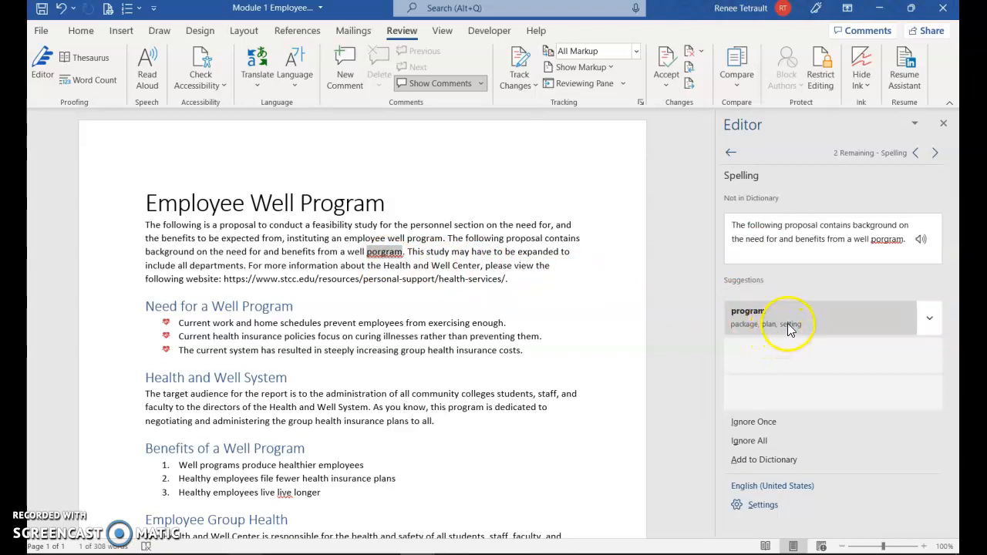
left_click(790, 328)
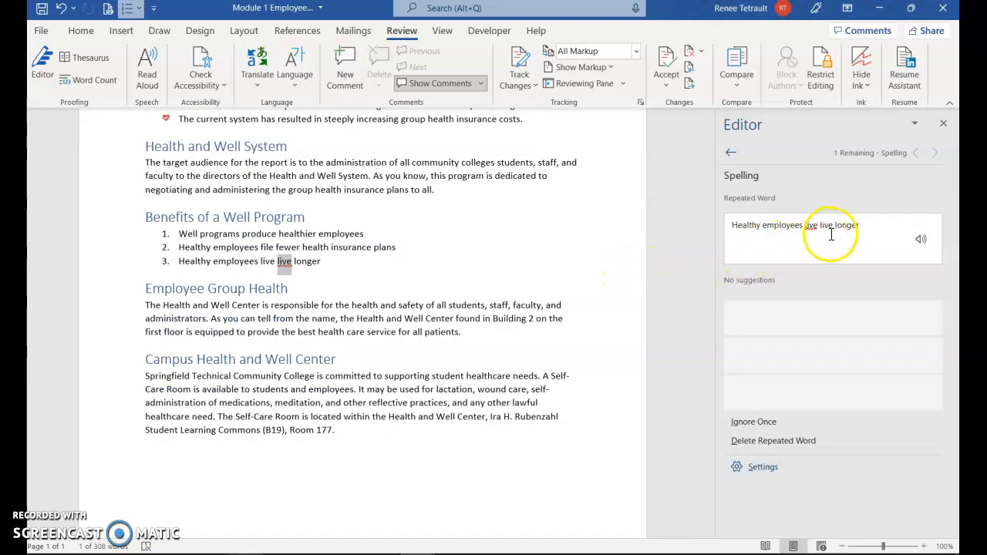
left_click(764, 444)
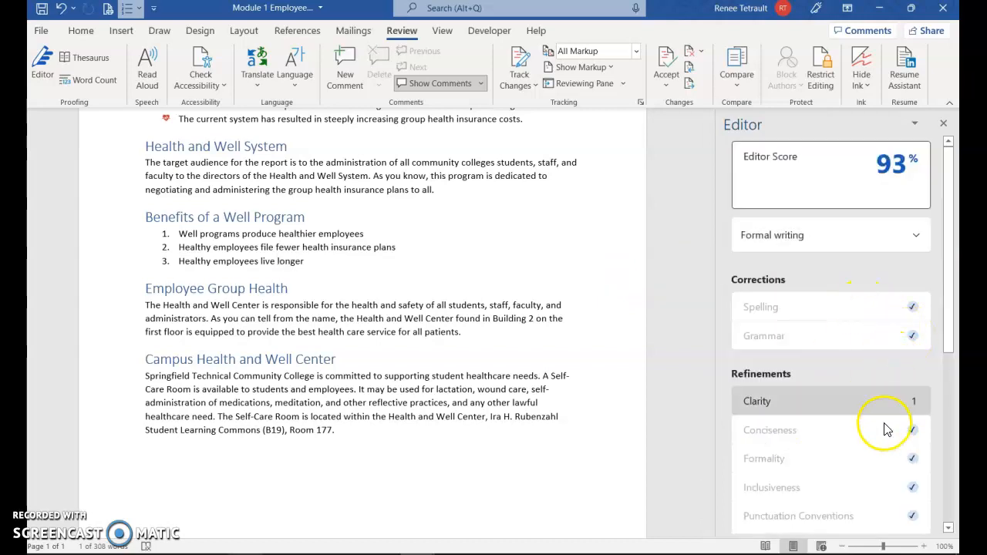
Ignore once the clarity suggestion for "be expected" in the introductory paragraph and close the Editor.
left_click(808, 407)
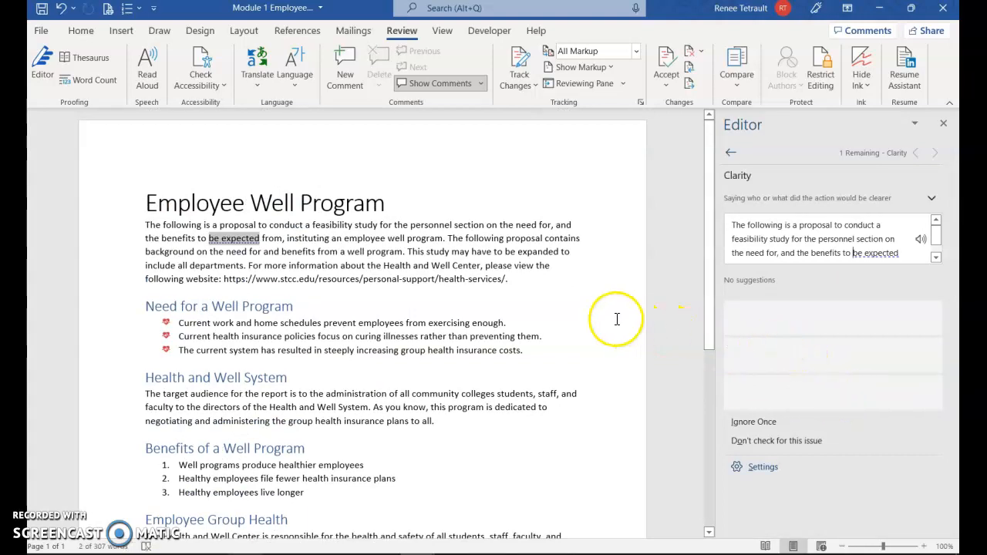
left_click(754, 423)
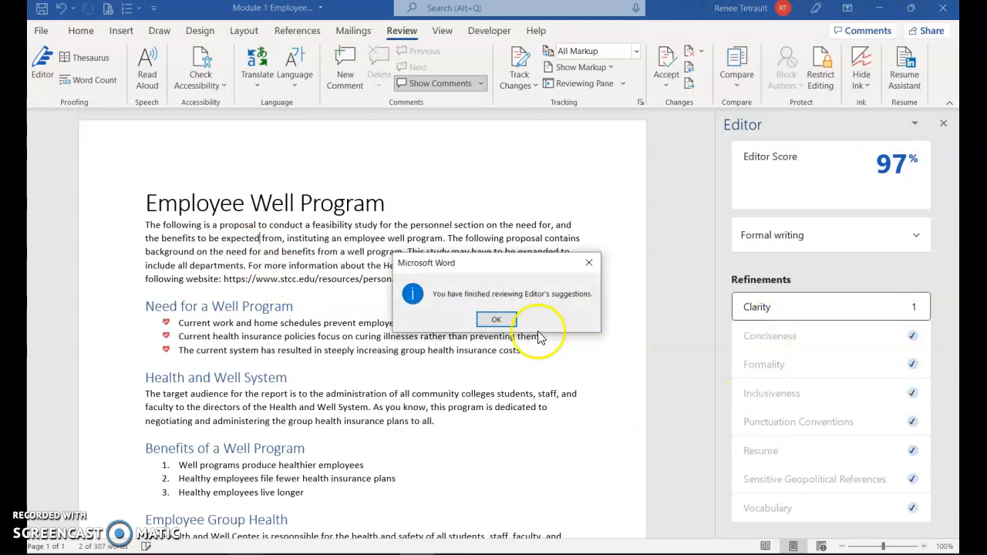
left_click(498, 318)
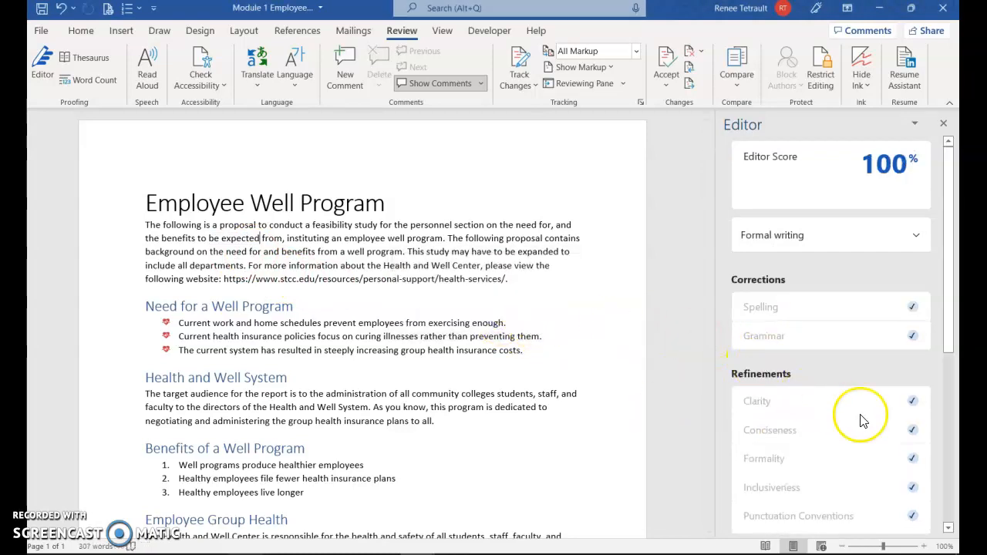
scroll(838, 412, "down", 3)
scroll(849, 436, "up", 3)
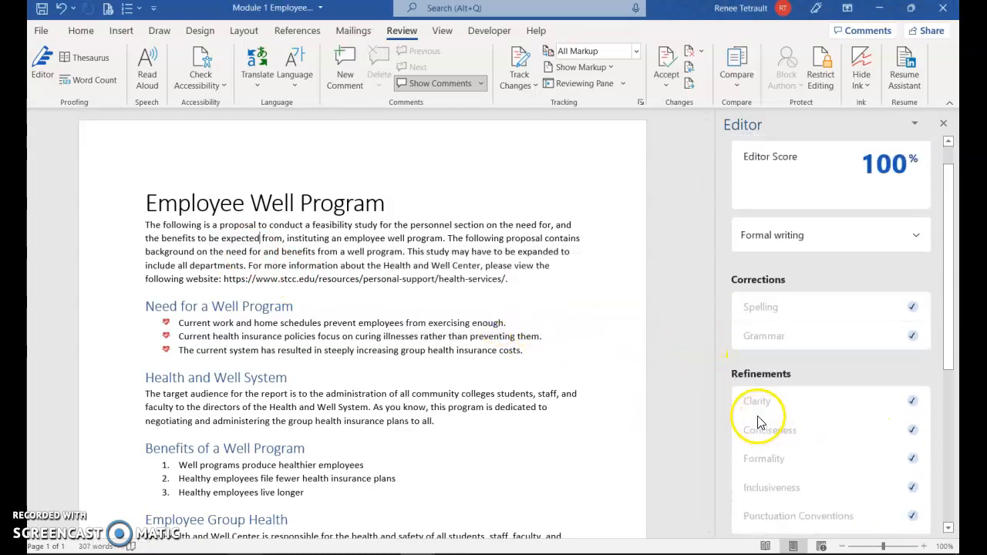
left_click(943, 124)
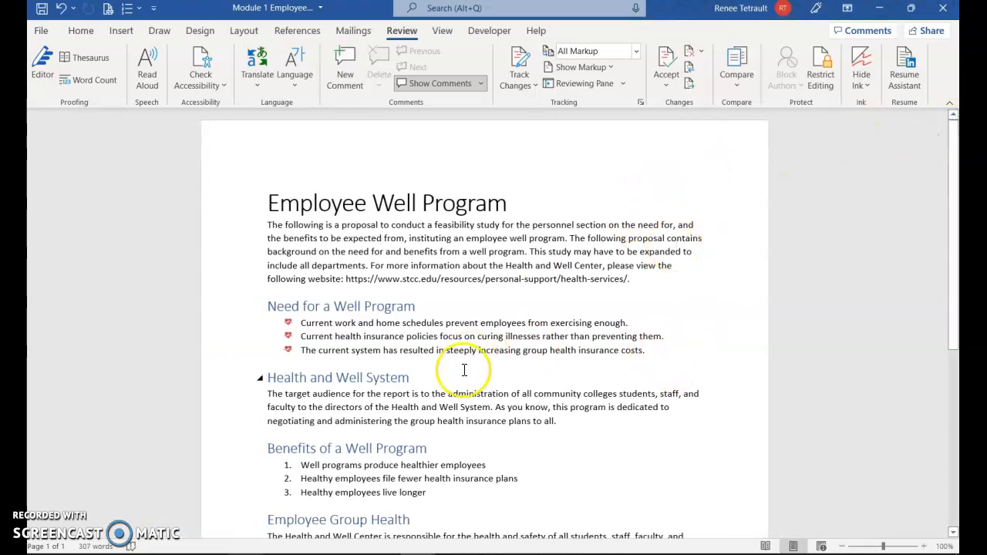
Place the cursor at the start of the title and search the document for "well".
scroll(455, 377, "down", 2)
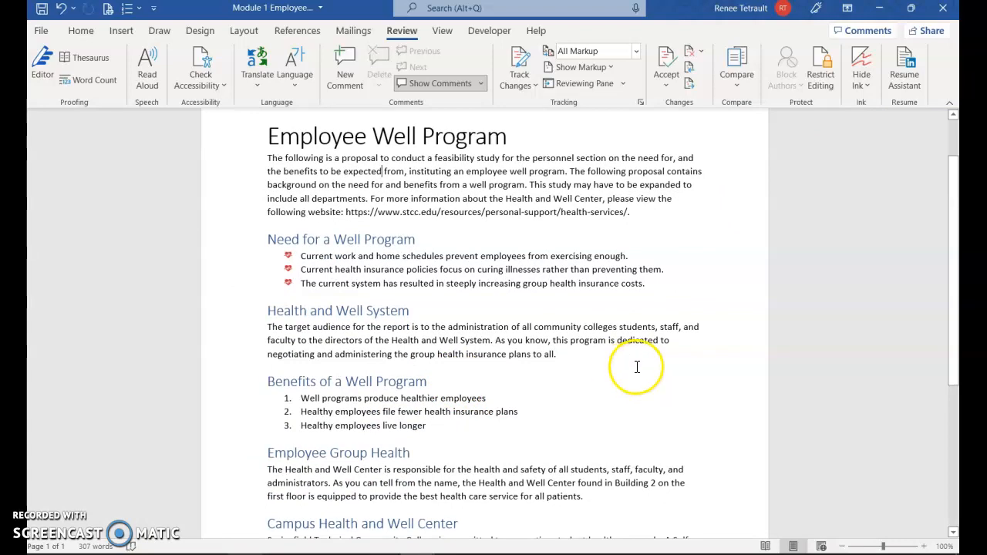
scroll(382, 169, "up", 2)
left_click(395, 201)
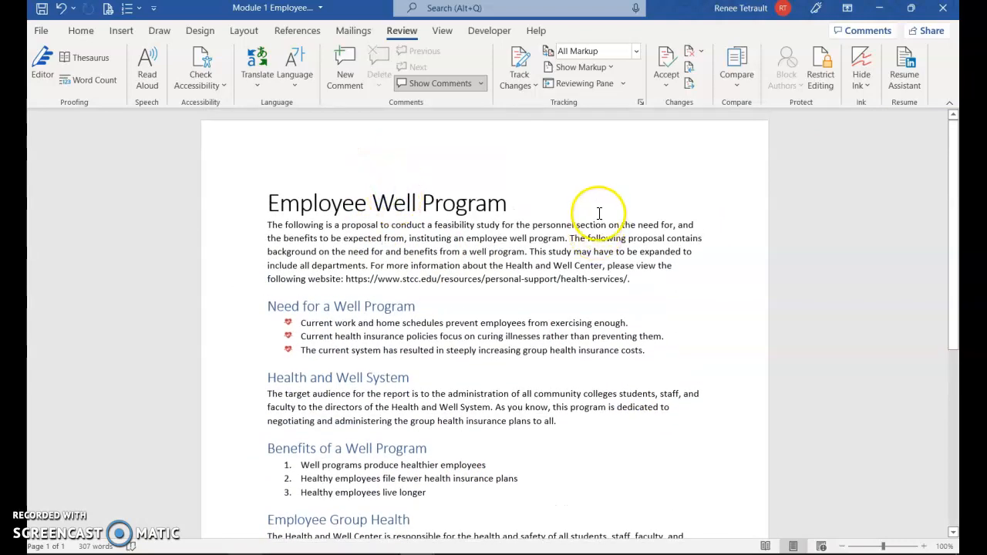
left_click(266, 199)
left_click(81, 31)
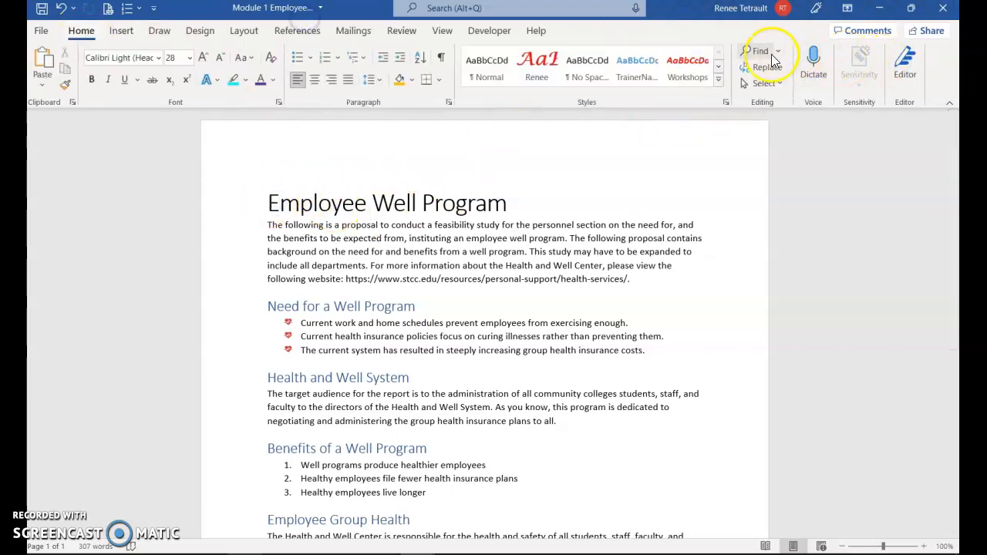
left_click(760, 52)
type("well")
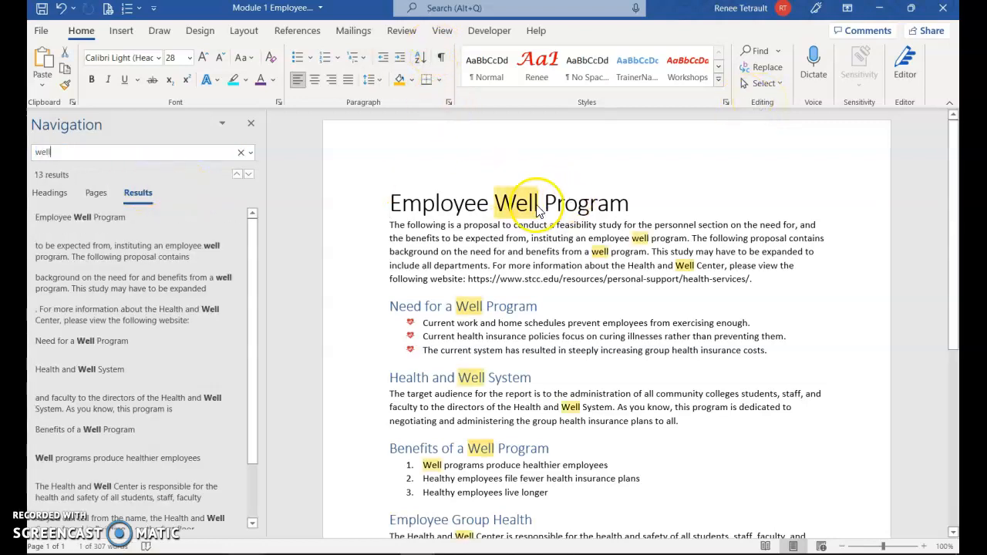
Replace all whole-word occurrences of "well" with "wellness" throughout the document.
left_click(761, 67)
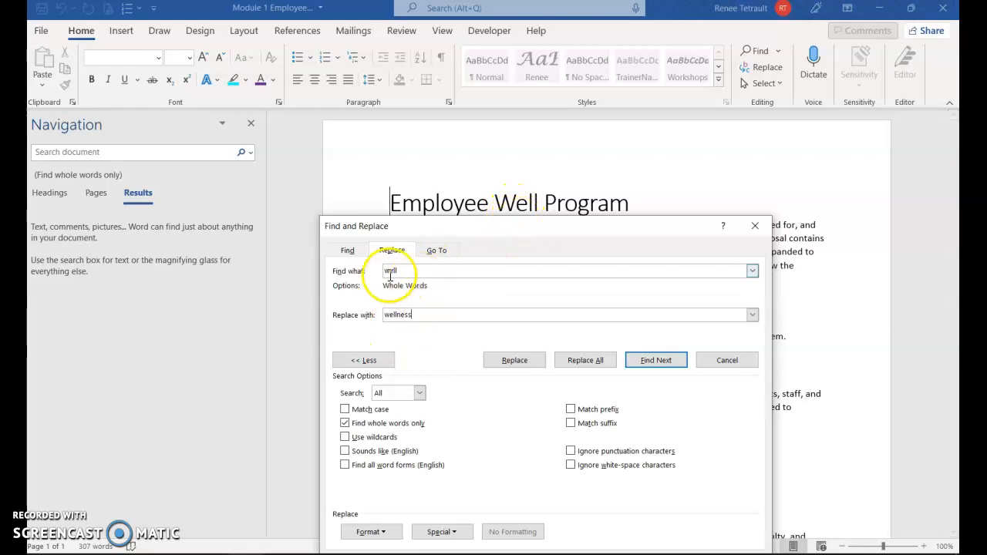
left_click_drag(520, 228, 244, 139)
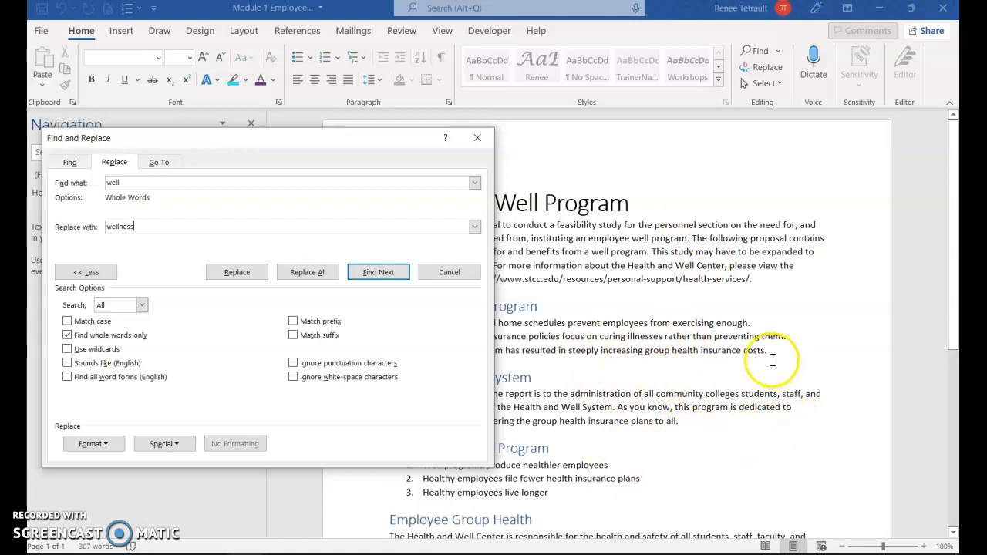
left_click_drag(362, 138, 854, 176)
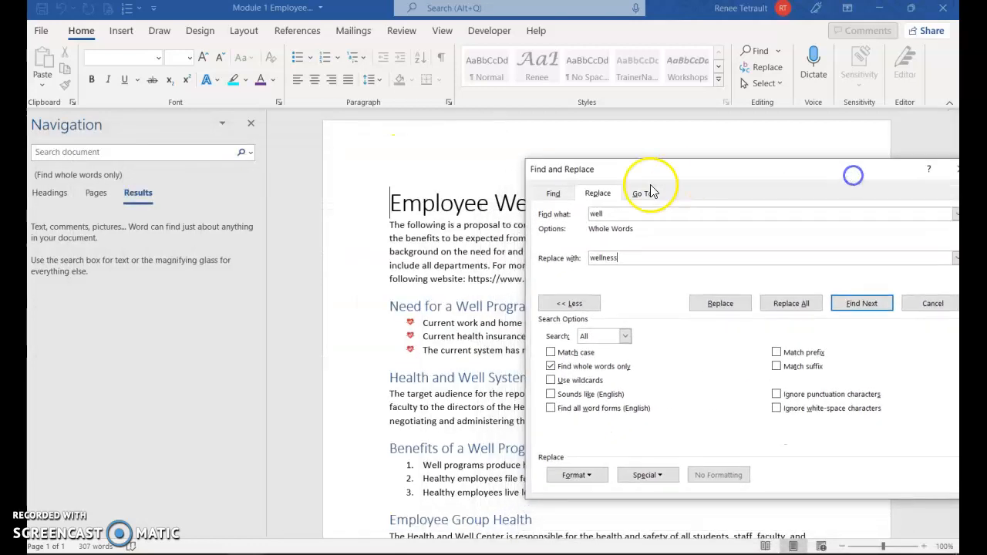
left_click_drag(706, 176, 561, 168)
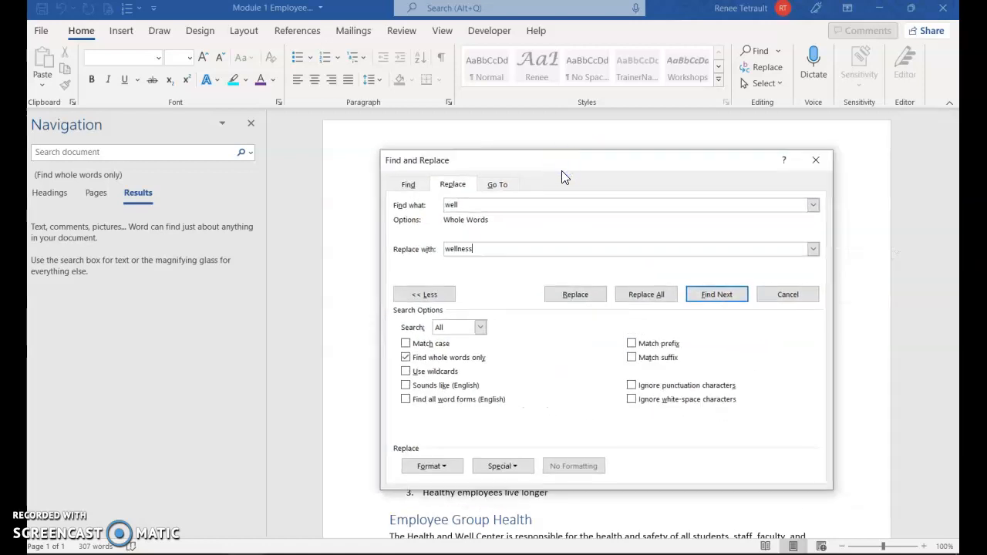
left_click(647, 300)
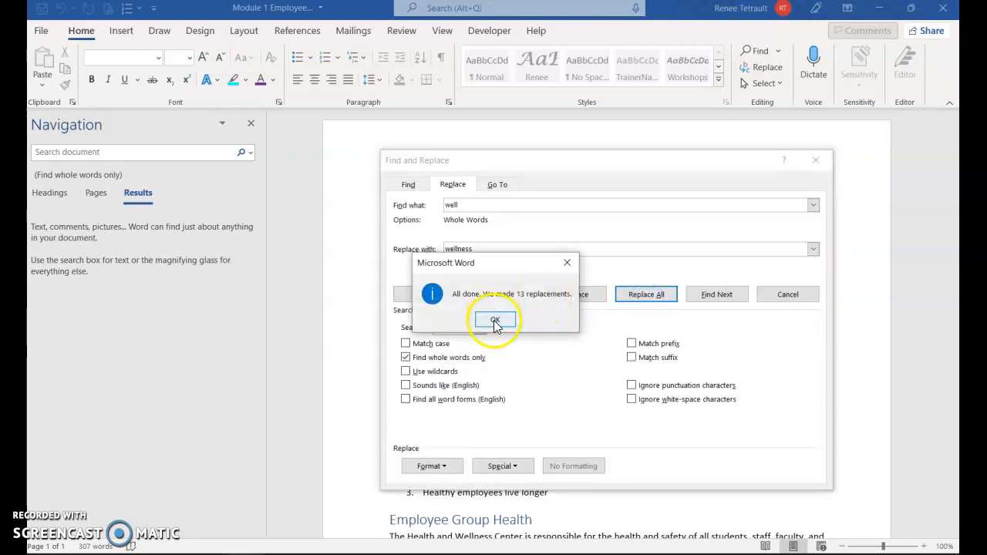
left_click(495, 320)
left_click(816, 159)
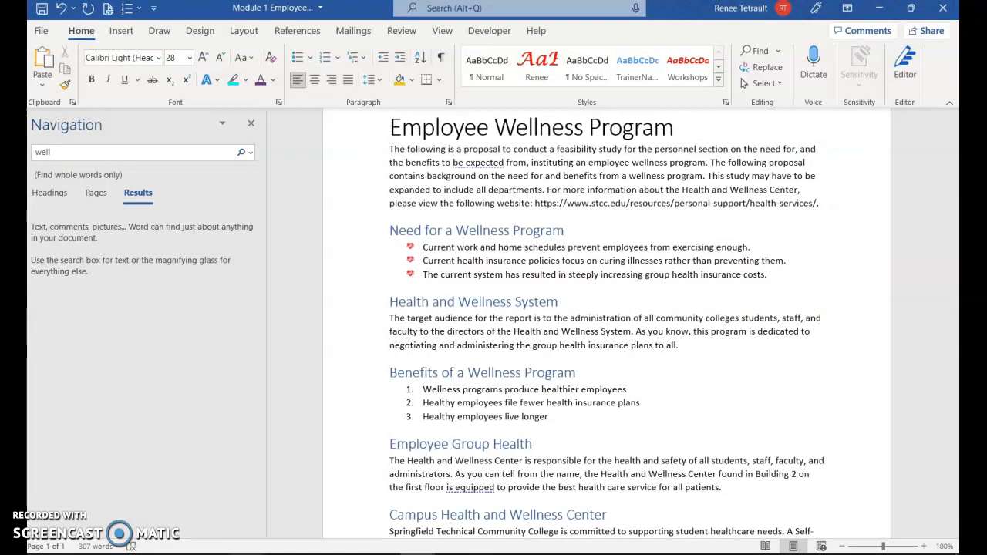
Search the document for "wellness" to check the replacements, and close the search results.
left_click(64, 154)
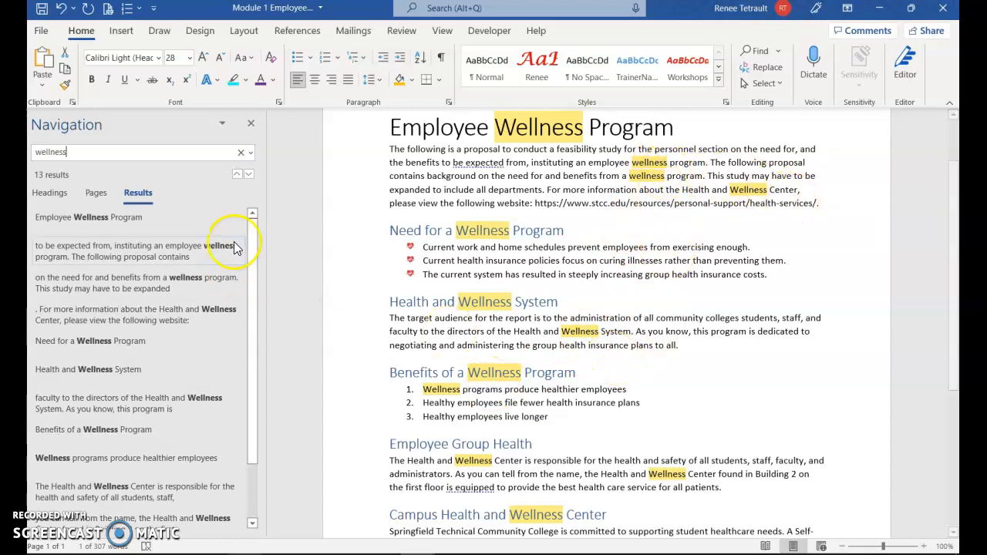
left_click(250, 123)
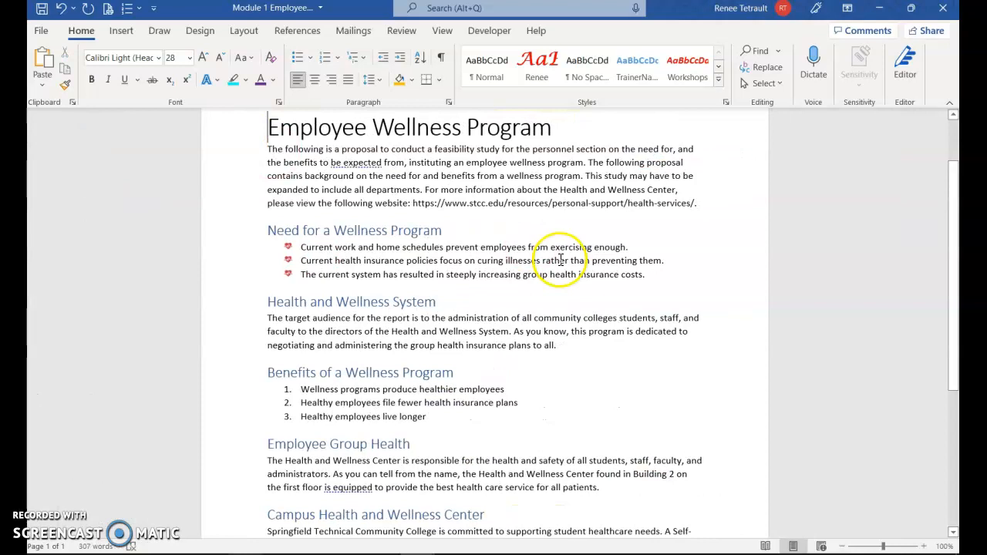
left_click(561, 260)
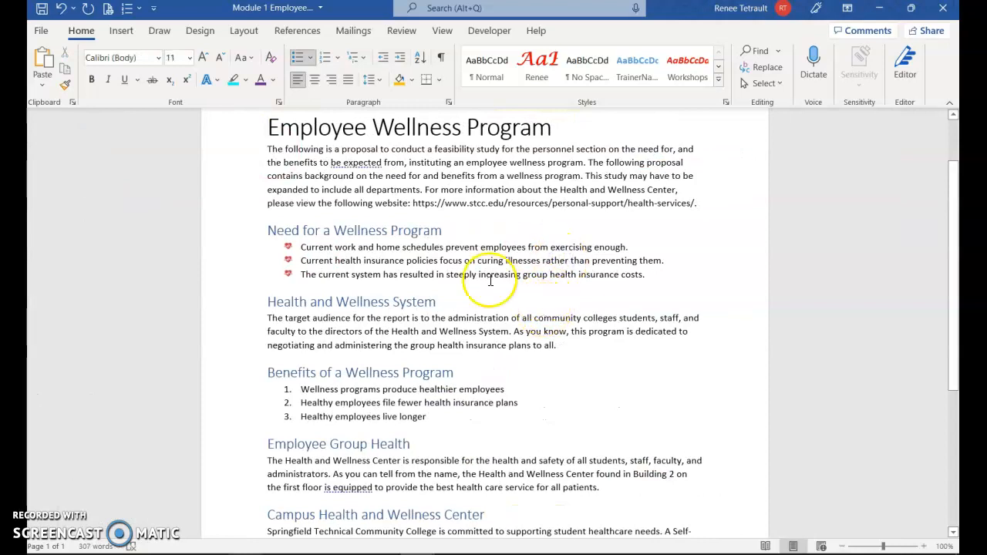
scroll(509, 309, "down", 6)
scroll(528, 342, "up", 6)
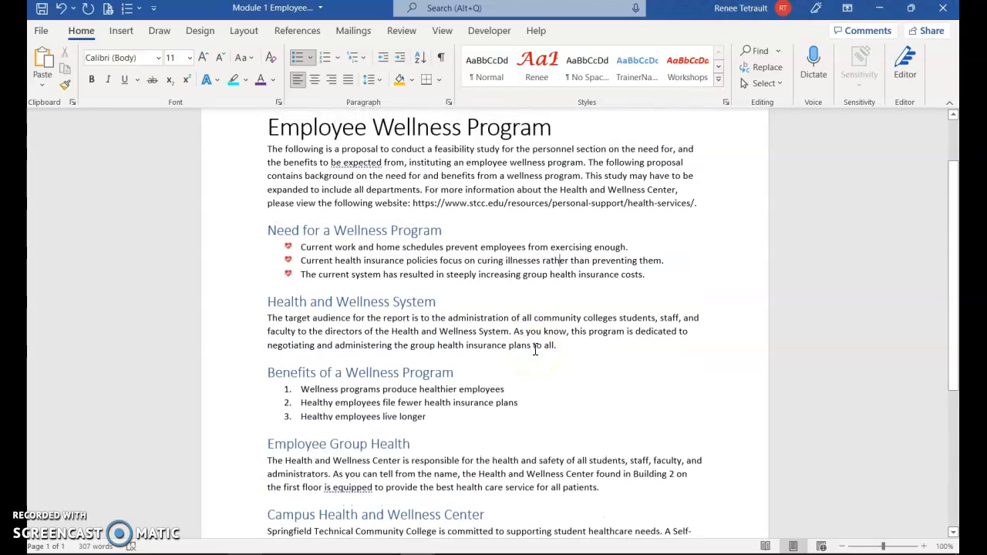
Post a comment on the last line of the Campus Health and Wellness Center paragraph, saying it should include the telephone number.
scroll(464, 353, "down", 5)
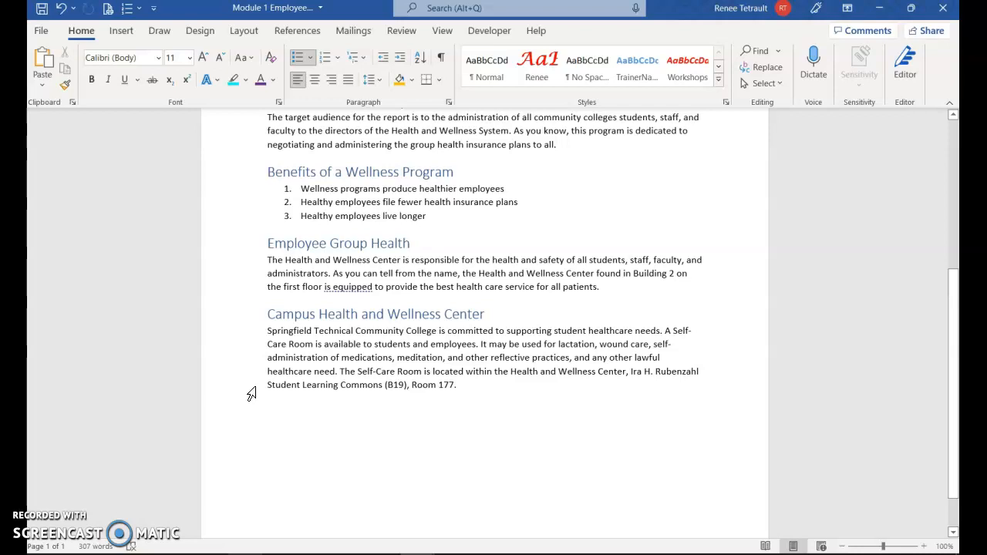
left_click(250, 392)
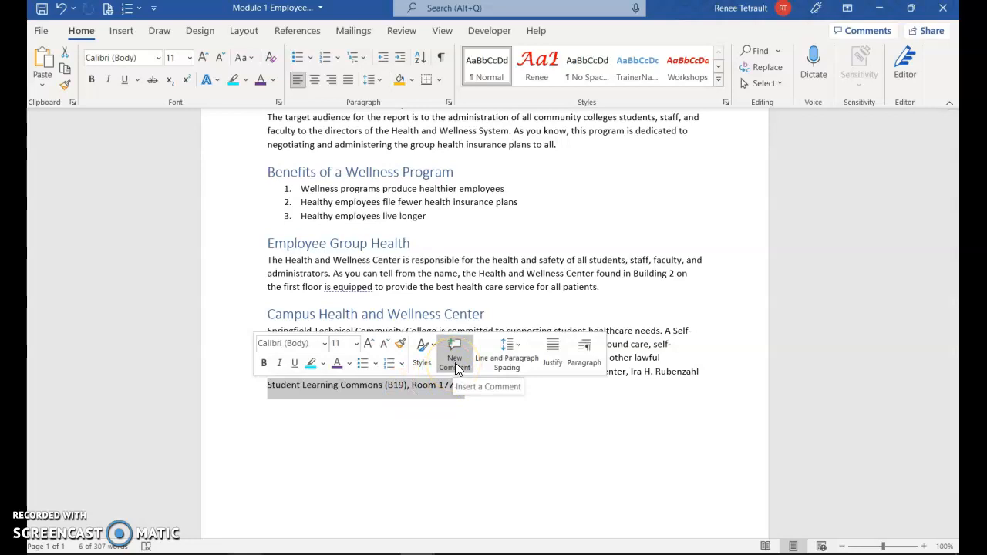
left_click(403, 33)
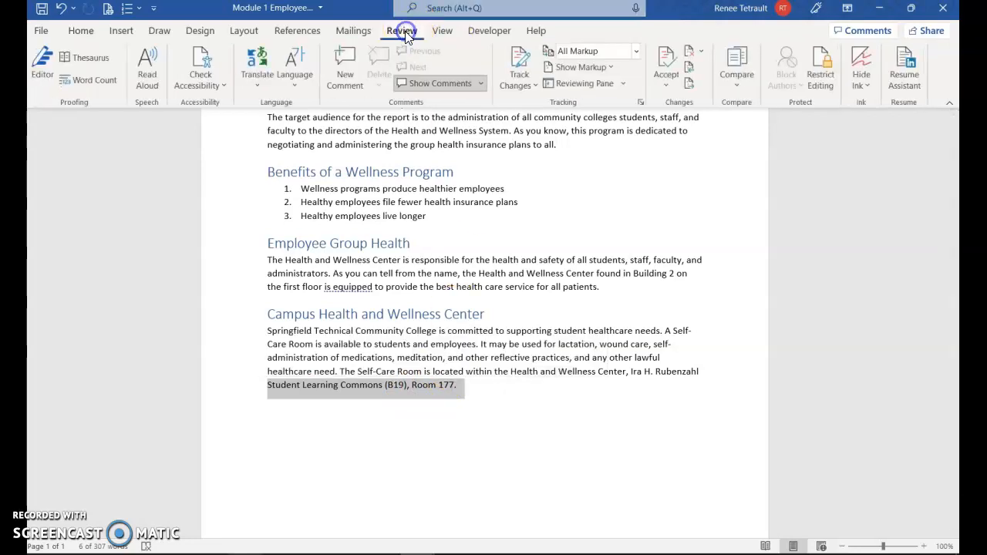
left_click(347, 84)
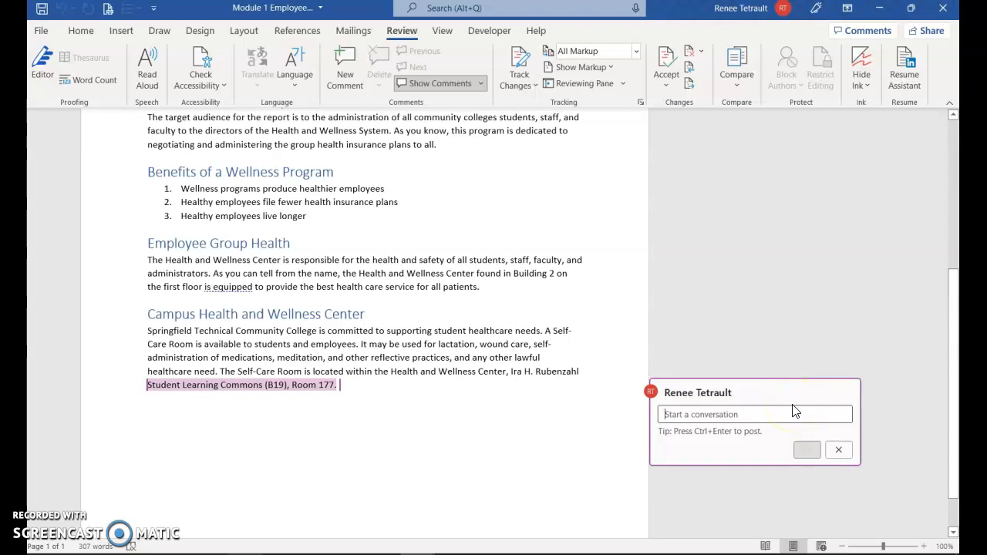
type("S")
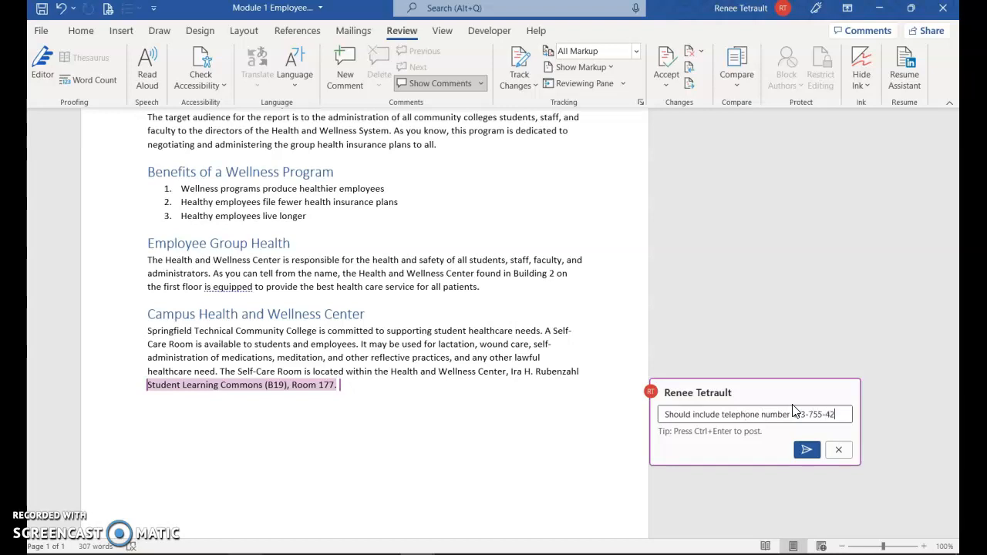
left_click(807, 452)
left_click(806, 454)
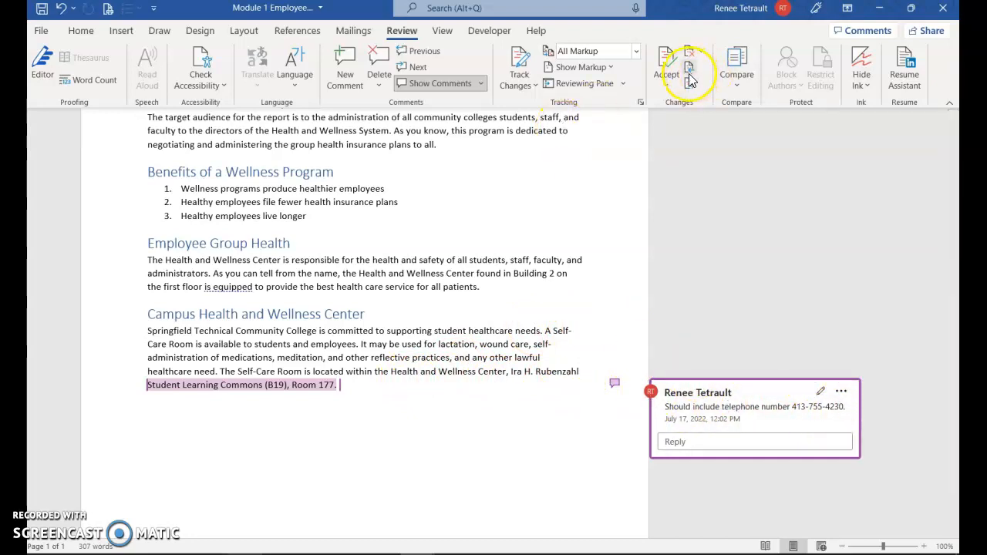
left_click(462, 367)
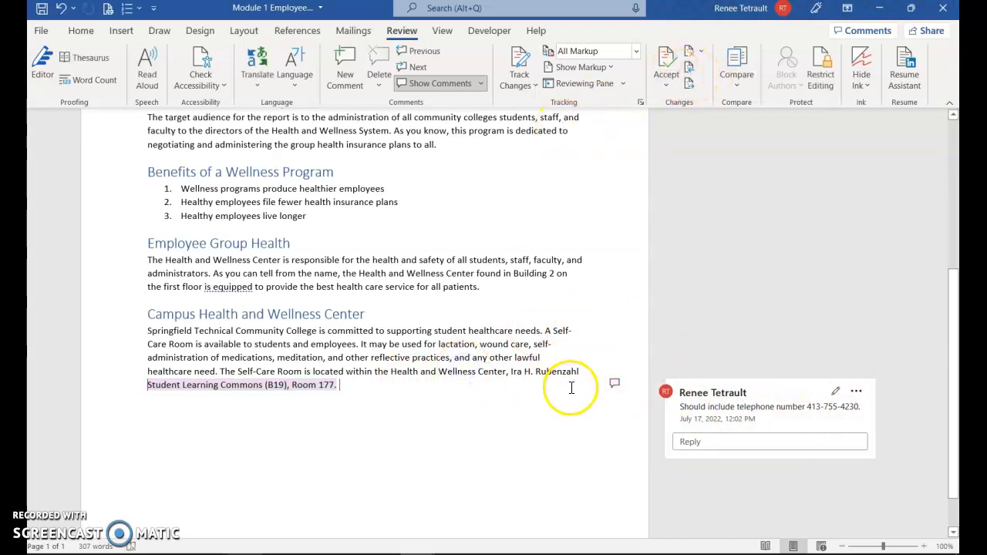
Set the document view to show one whole page at a time.
left_click_drag(958, 318, 954, 146)
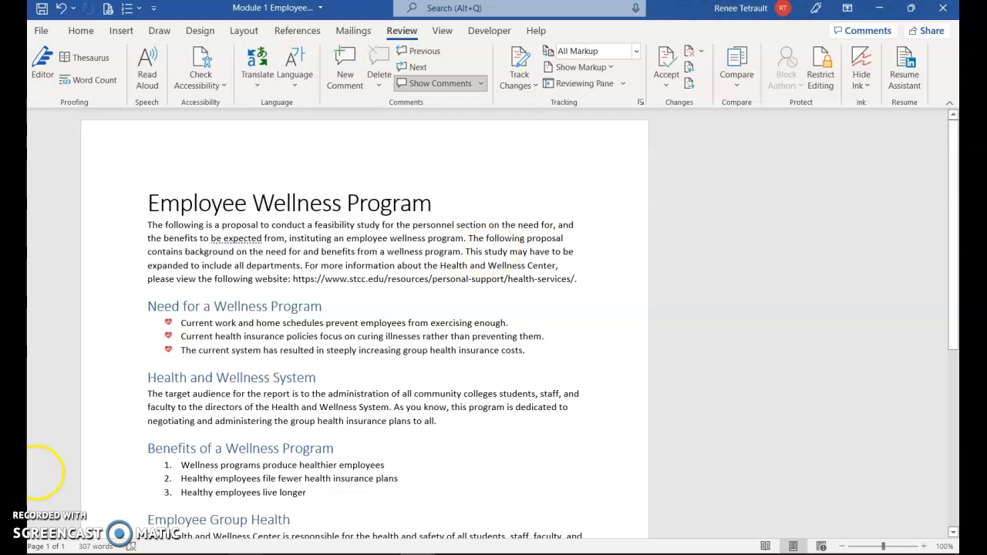
left_click(446, 34)
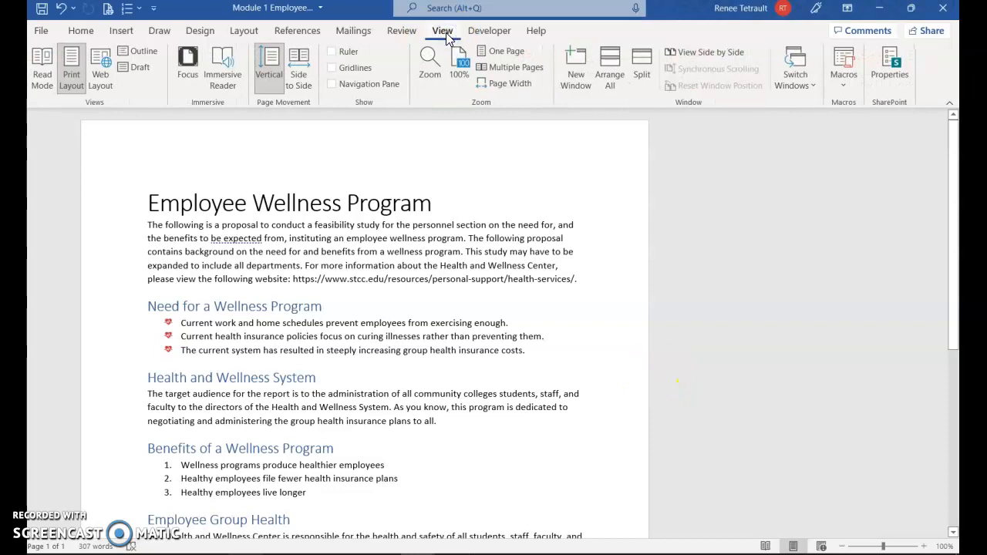
left_click(497, 51)
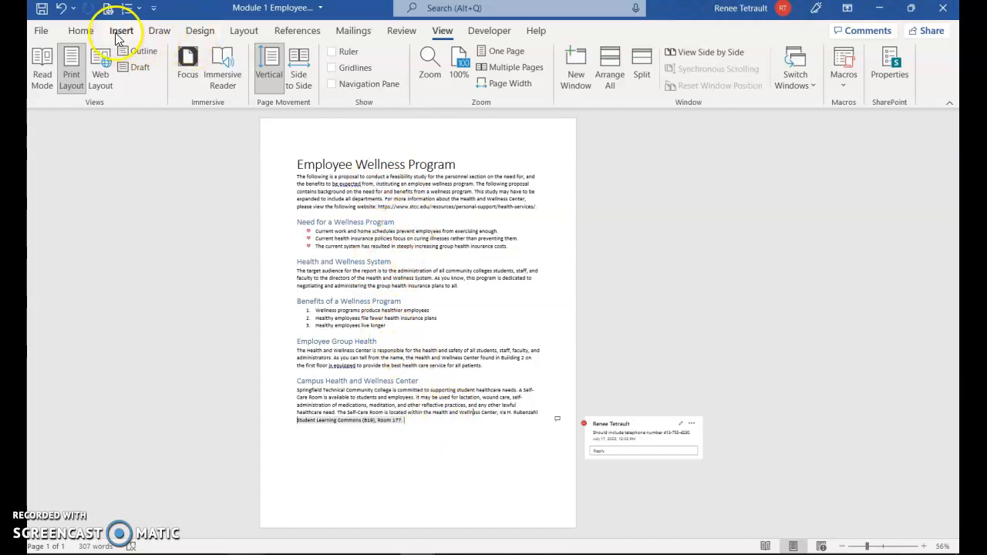
Set the page's vertical alignment to Center for the whole document.
left_click(242, 33)
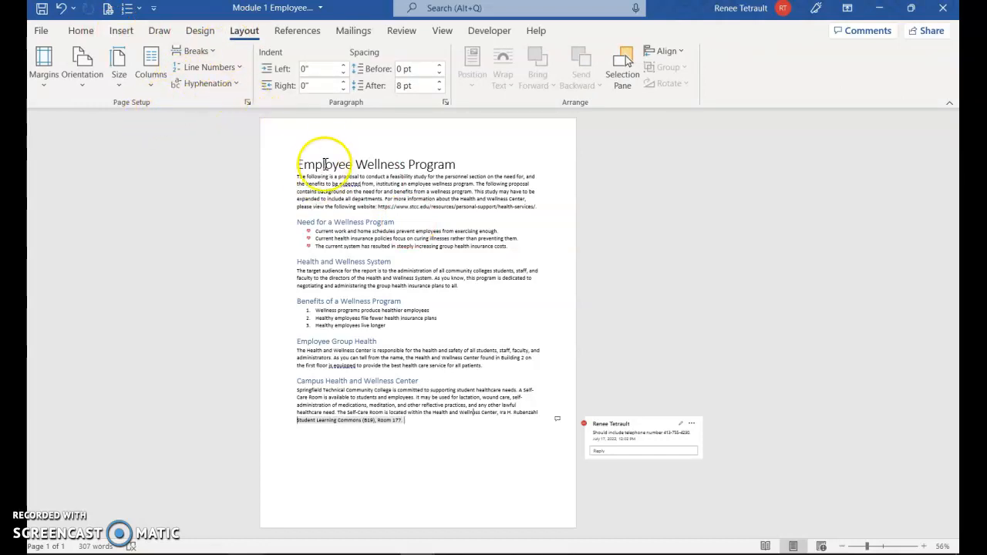
left_click(248, 103)
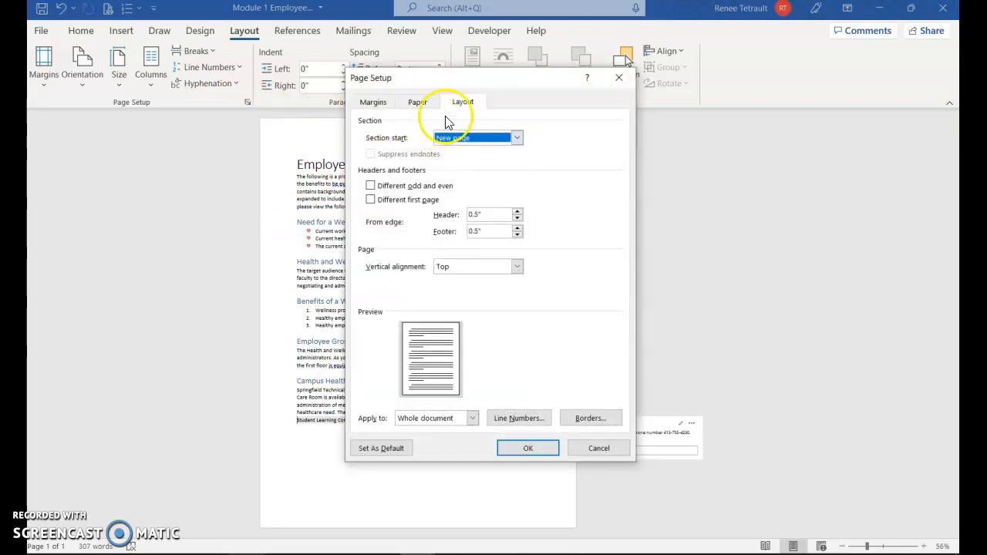
left_click(516, 267)
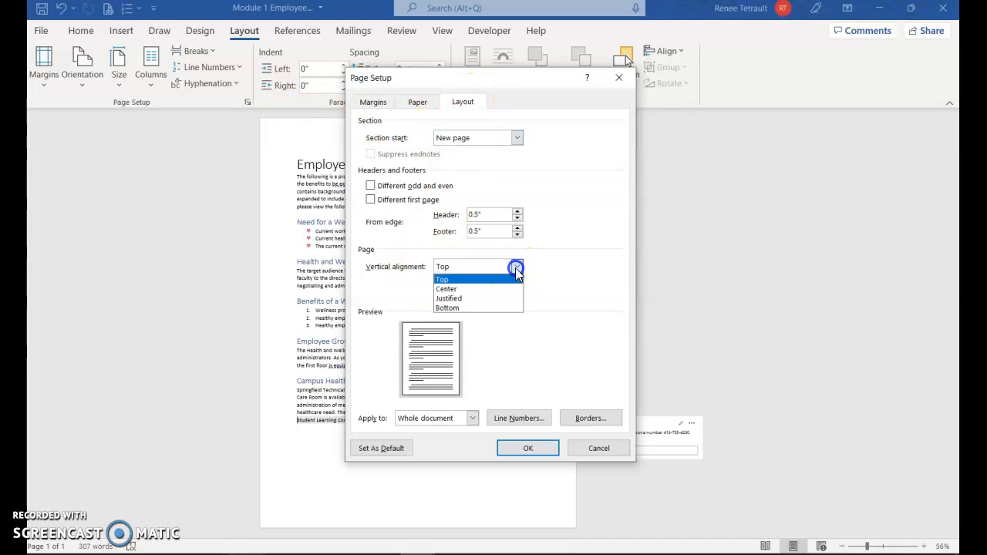
left_click(474, 298)
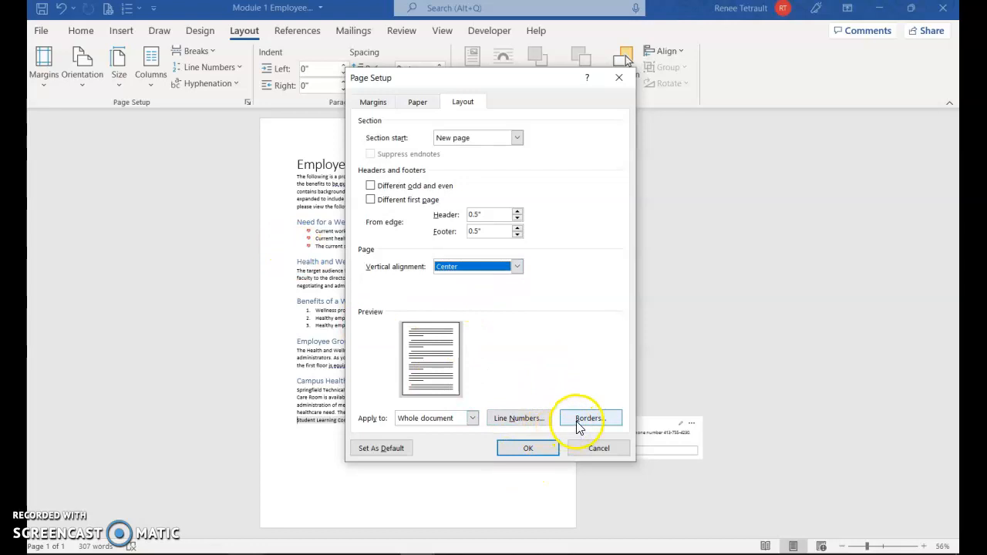
left_click(529, 449)
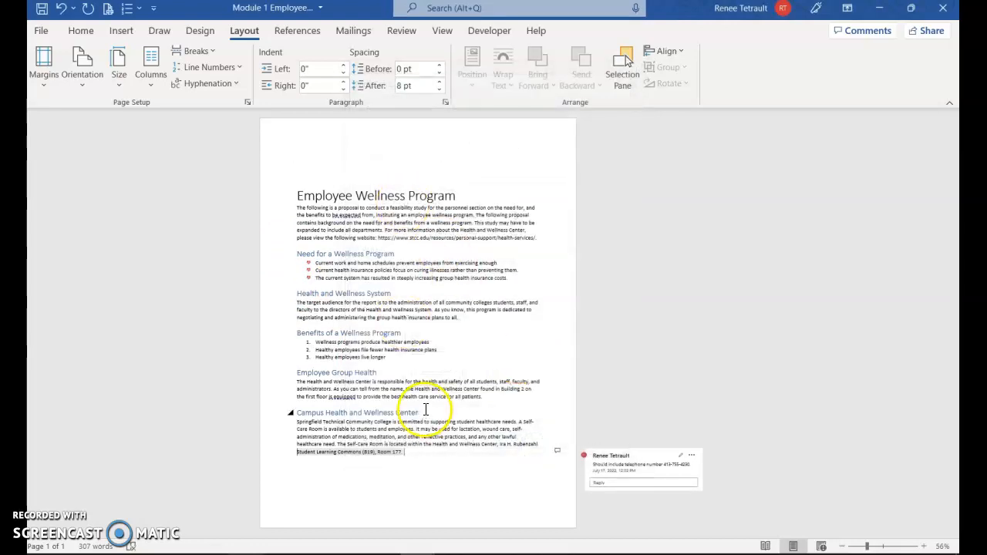
Apply a red 20 pt box page border with the jagged art pattern to the whole document.
left_click(199, 32)
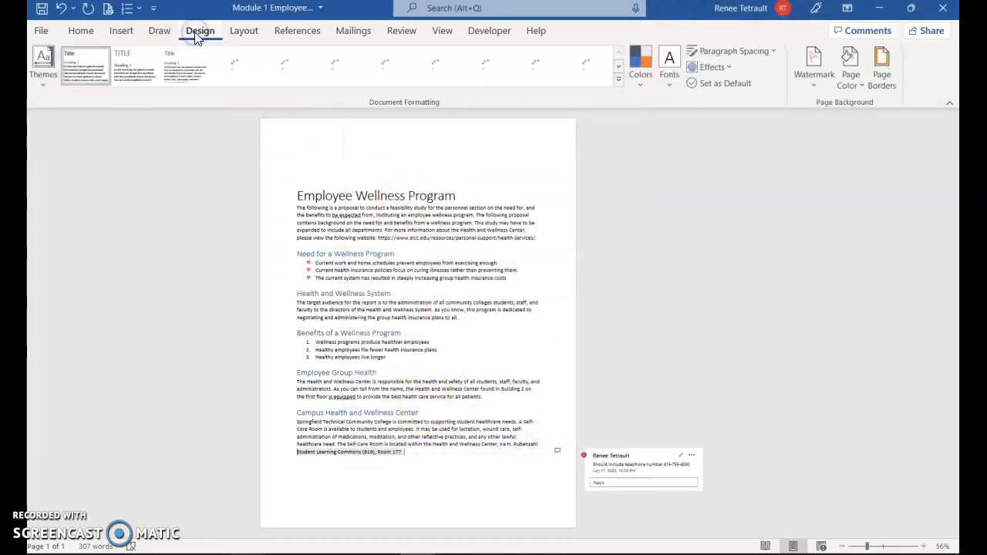
left_click(879, 80)
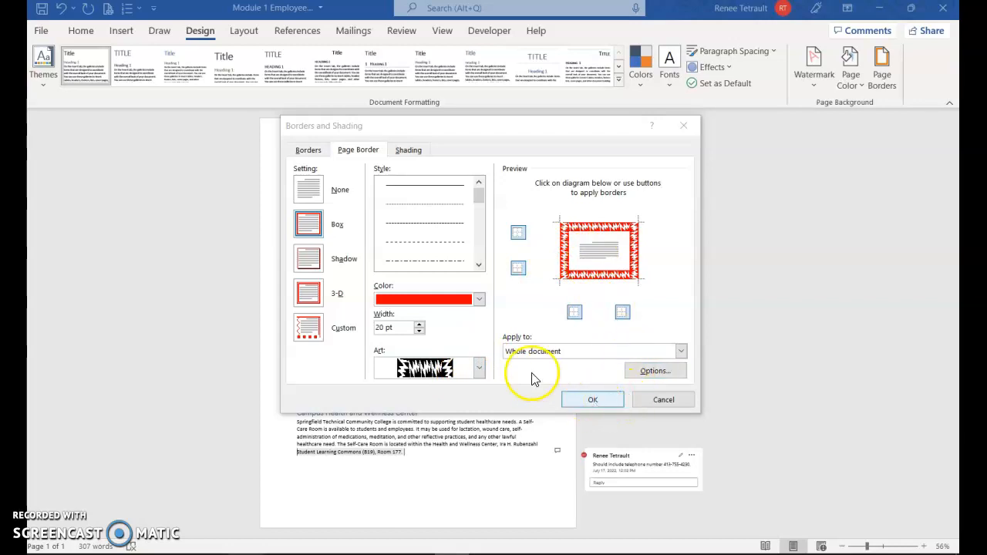
left_click(592, 400)
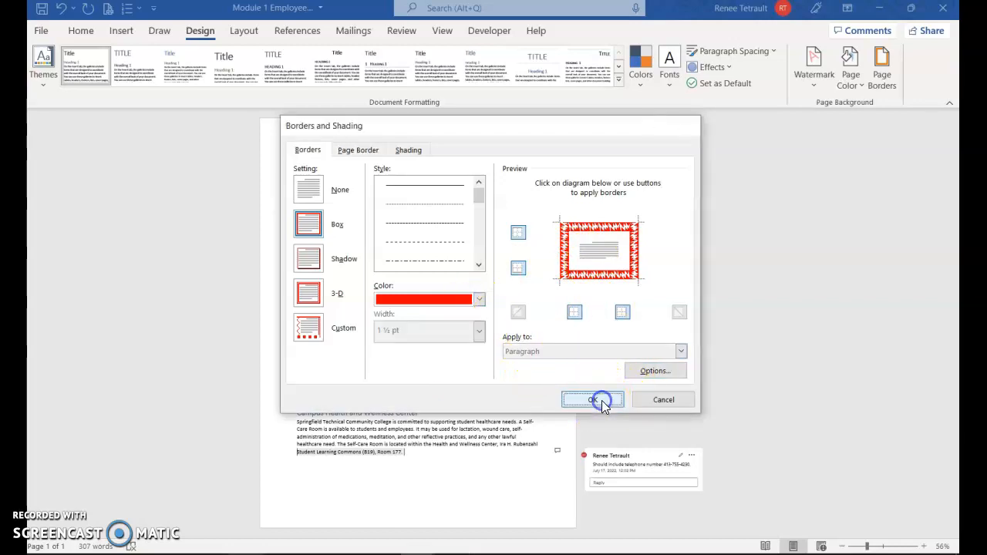